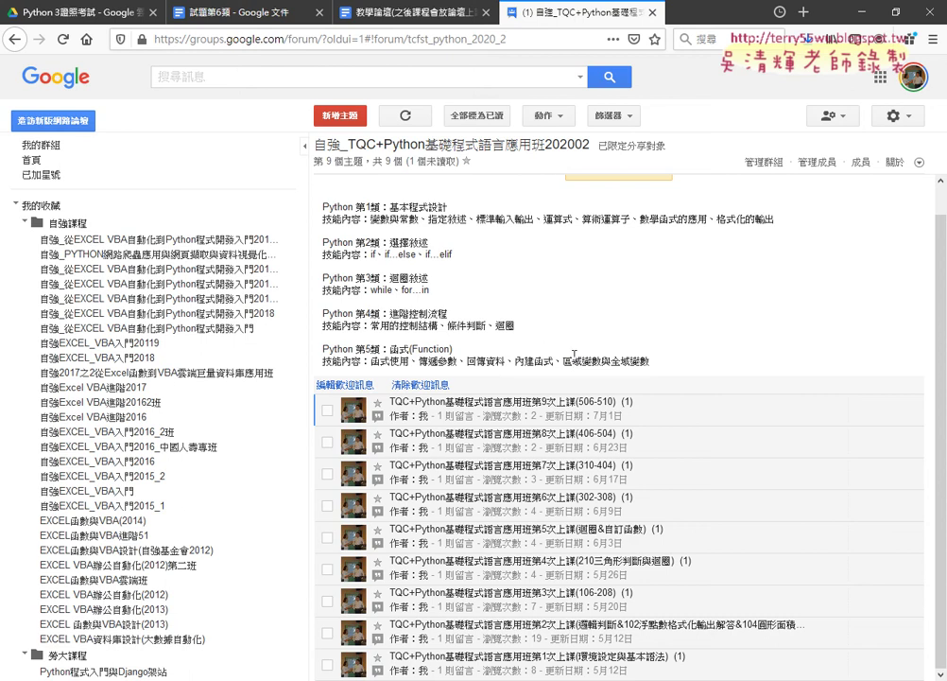
- Open the lesson 9 (第9次上課) forum topic and view its YouTube video playlist
{"action": "left_click", "coordinate": [552, 423]}
{"action": "left_click", "coordinate": [549, 426]}
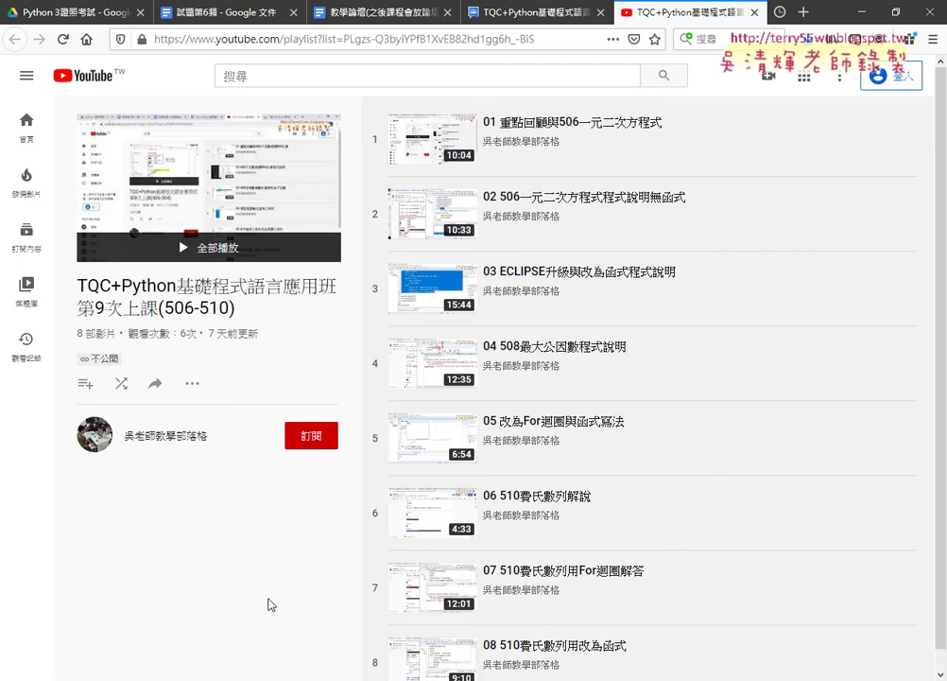
{"action": "scroll", "coordinate": [571, 392], "scroll_direction": "down", "scroll_amount": 1}
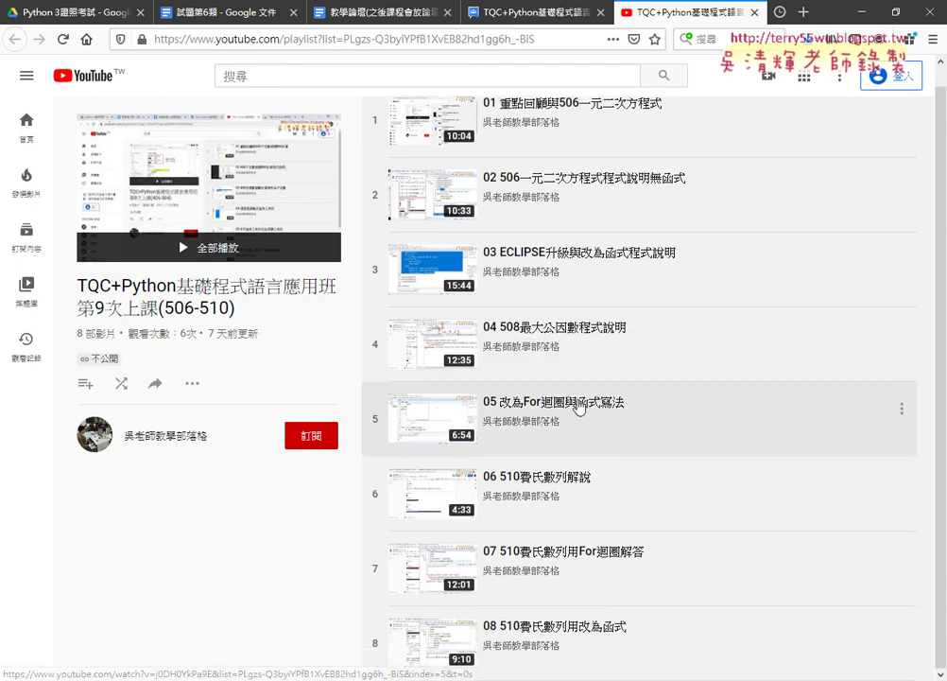
- Return to the forum's topic list and open the 第1次上課 環境設定與基本語法 topic
{"action": "left_click", "coordinate": [529, 12]}
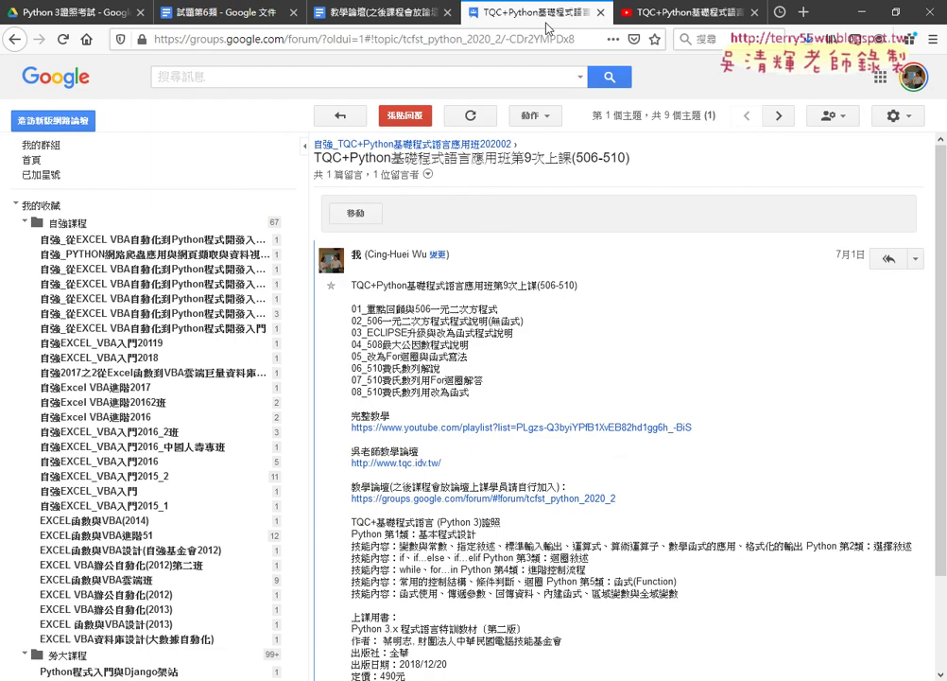
{"action": "left_click", "coordinate": [13, 40]}
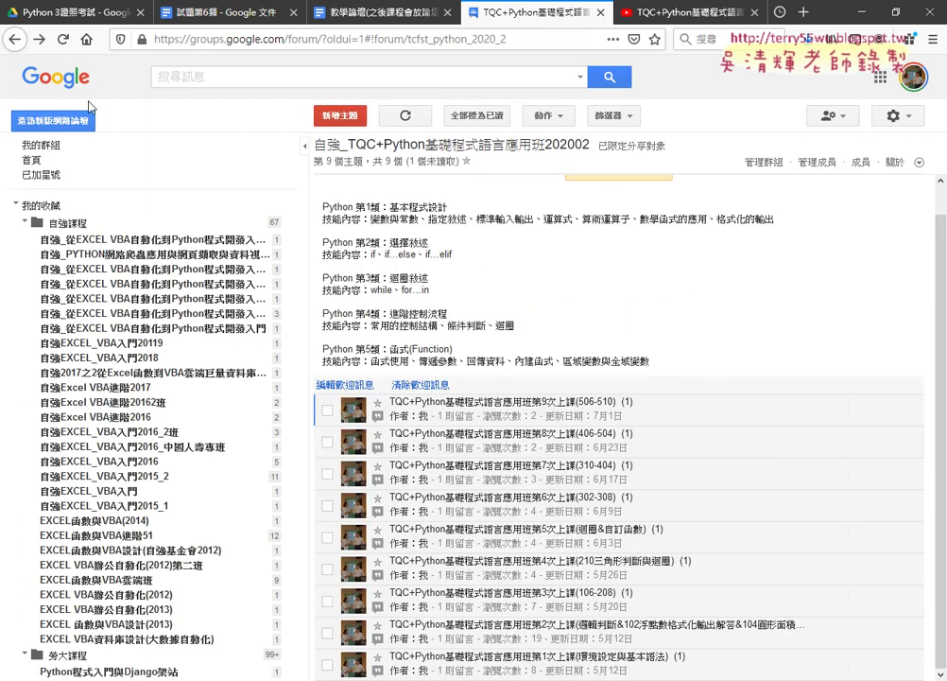
{"action": "left_click", "coordinate": [526, 662]}
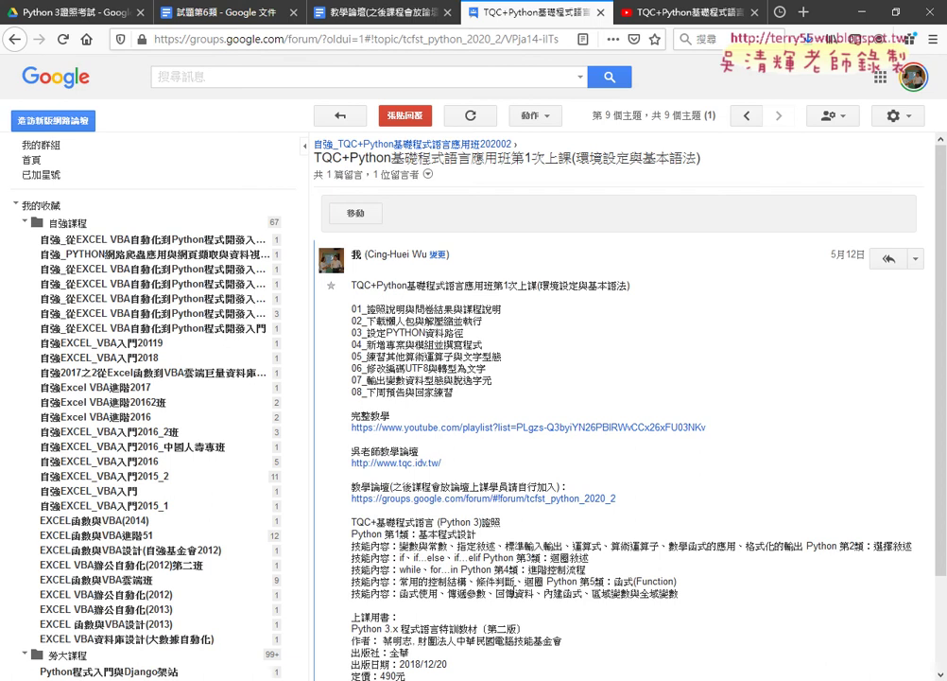
- Highlight lesson 1's video lines 01–08, reopen the topic, then switch to the Google Drive tab
{"action": "double_click", "coordinate": [444, 391]}
{"action": "left_click_drag", "start_coordinate": [454, 391], "coordinate": [346, 312]}
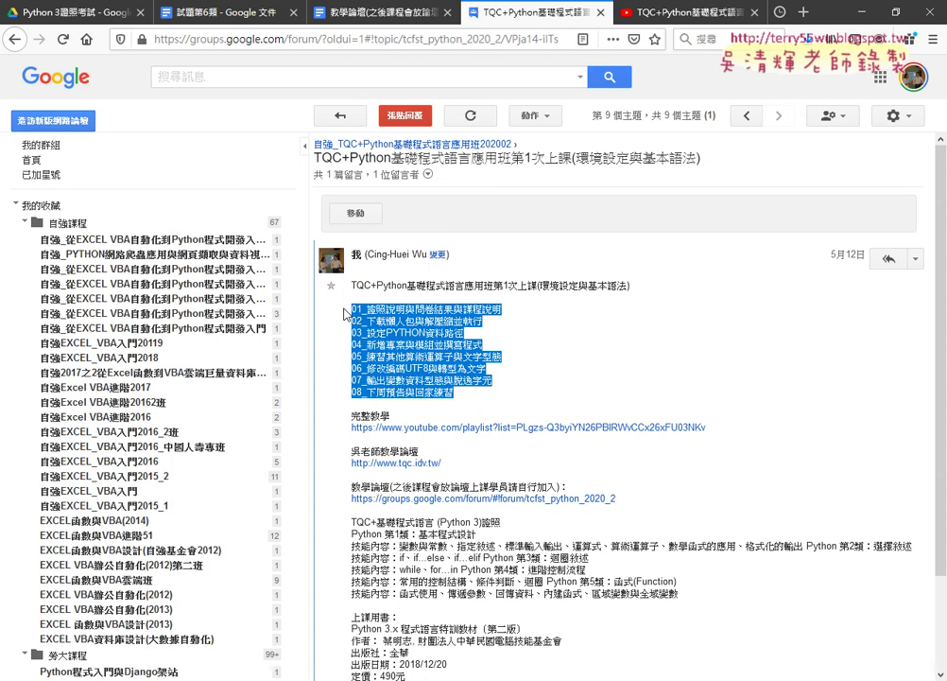
{"action": "left_click", "coordinate": [16, 44]}
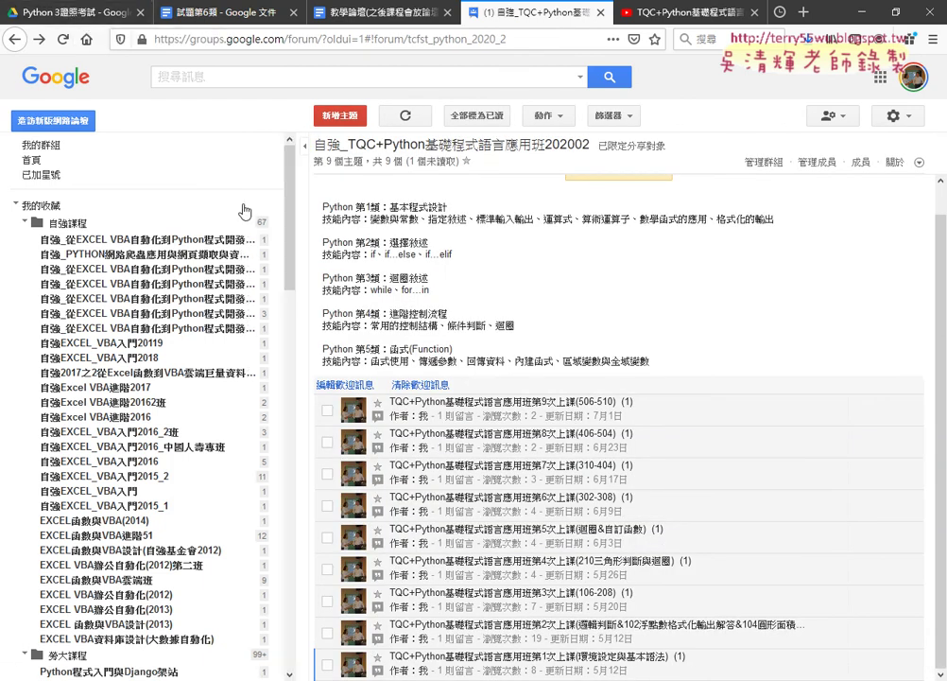
{"action": "left_click", "coordinate": [472, 659]}
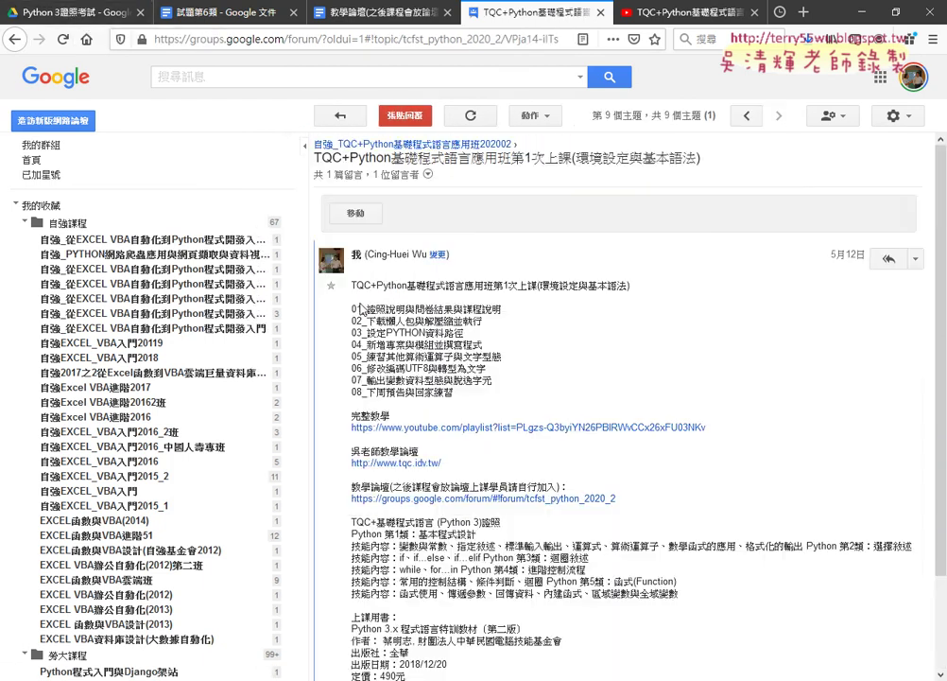
{"action": "left_click", "coordinate": [68, 13]}
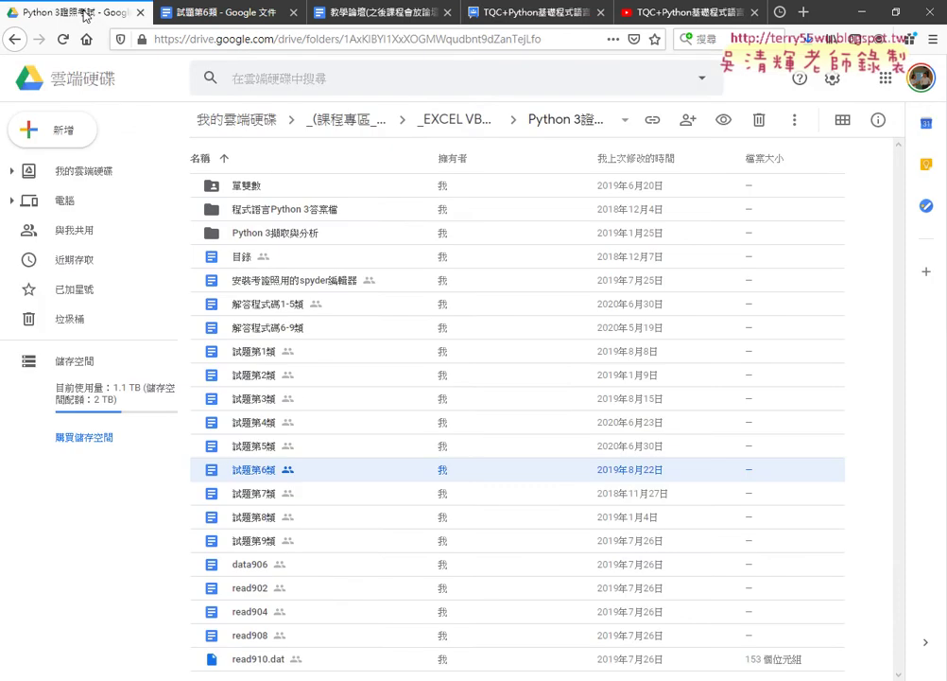
- Browse from _EXCEL VBA到Python程式開發與證照2020 through 01_安裝環境 into eclipse_python懶人包, selecting eclipse_python2019.zip
{"action": "left_click", "coordinate": [482, 121]}
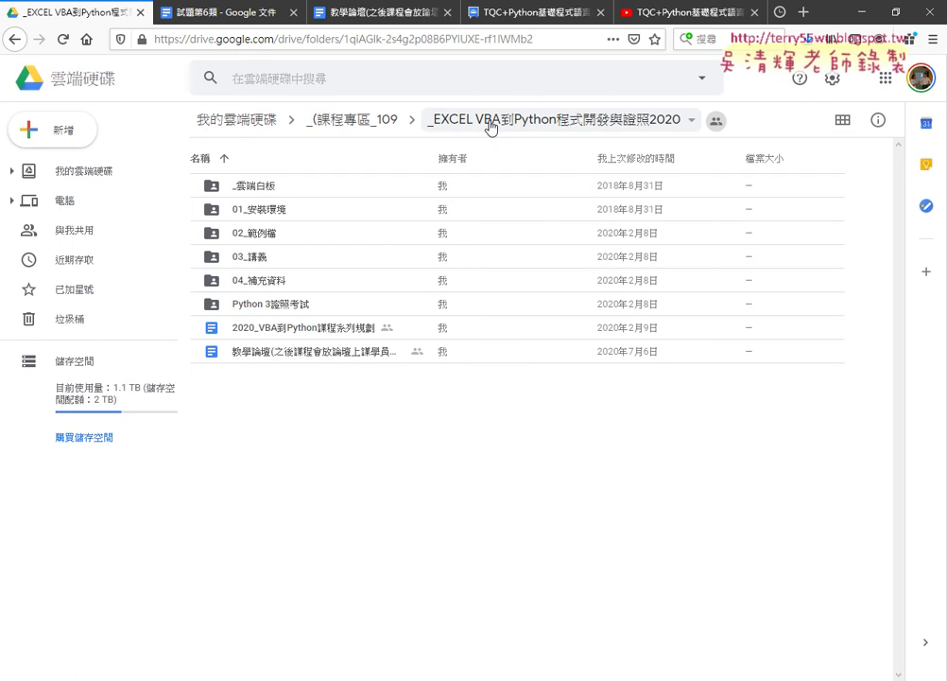
{"action": "left_click", "coordinate": [682, 121]}
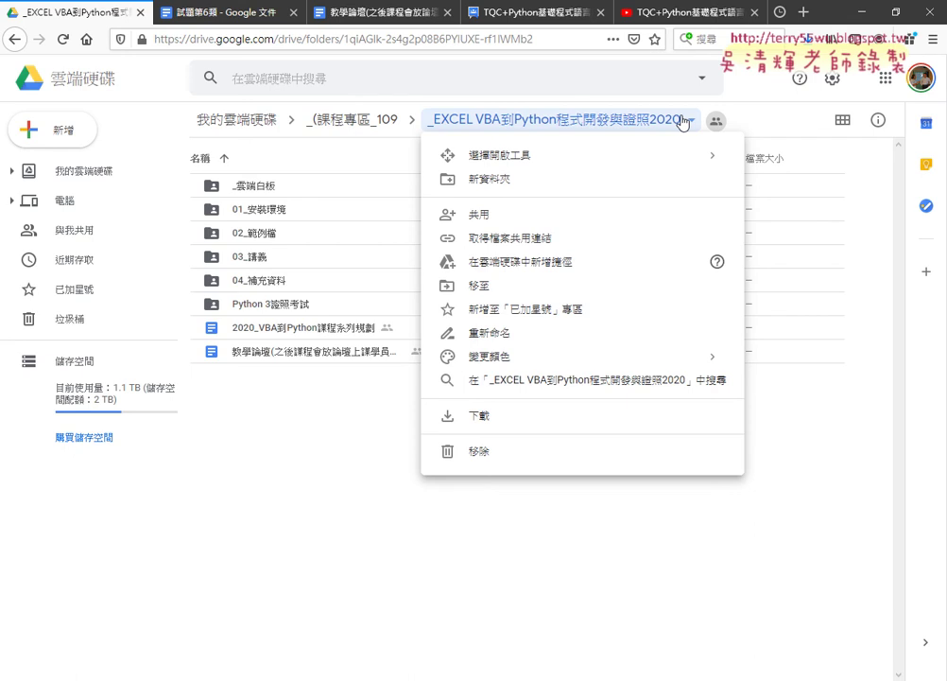
{"action": "left_click", "coordinate": [744, 143]}
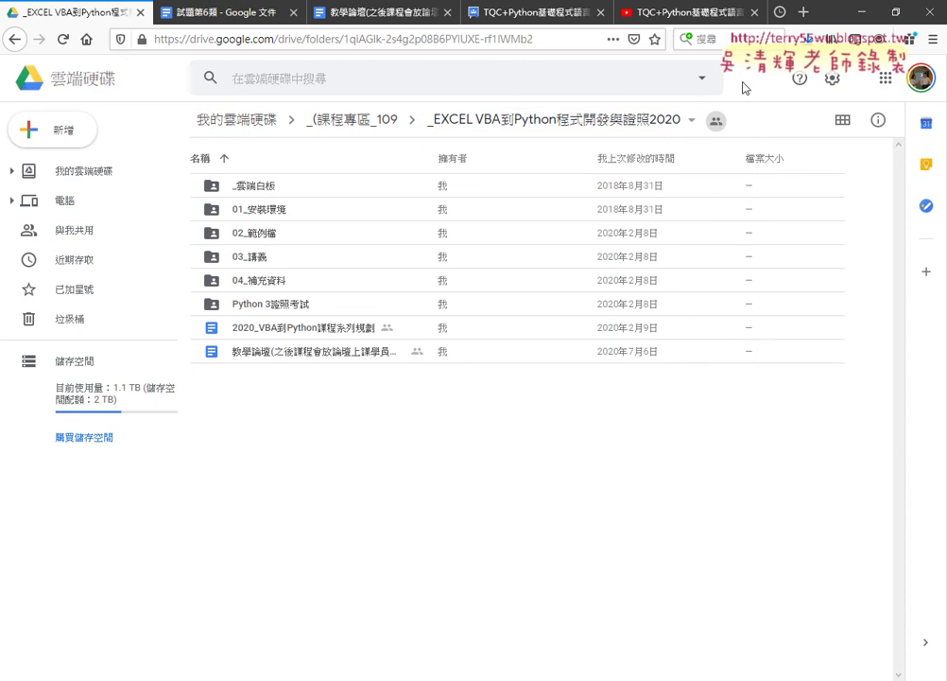
{"action": "double_click", "coordinate": [285, 212]}
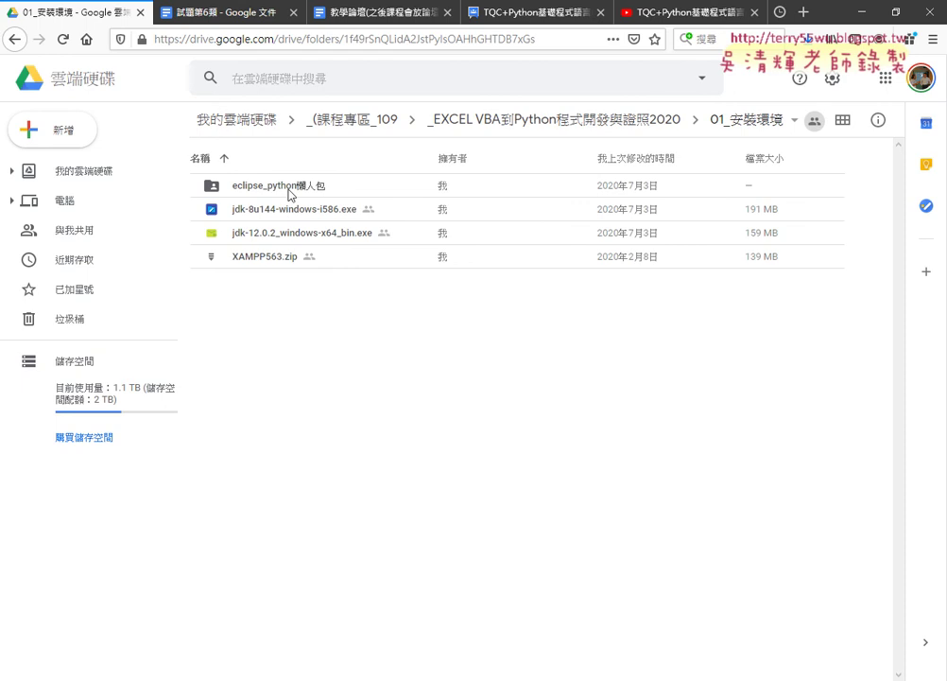
{"action": "double_click", "coordinate": [288, 191]}
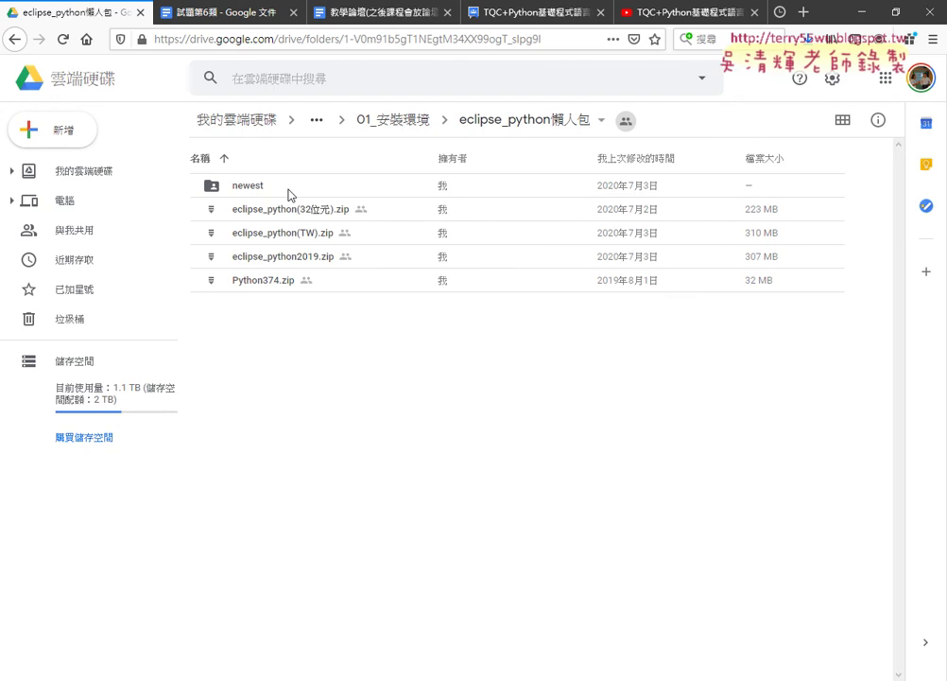
{"action": "left_click", "coordinate": [301, 261]}
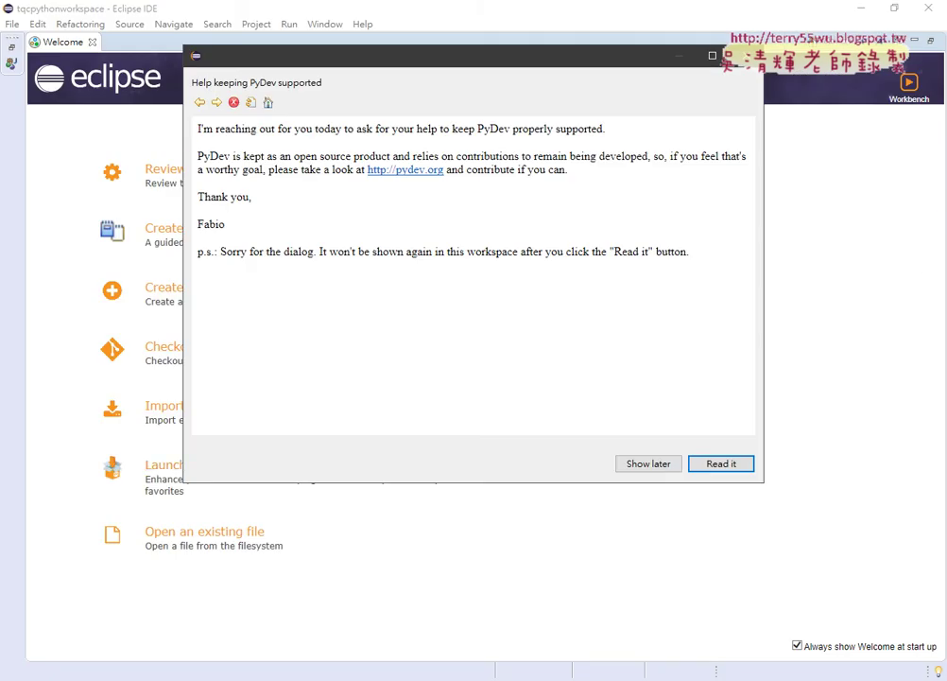
- Postpone Eclipse's PyDev support notice and open the Windows (C:) drive in File Explorer
{"action": "left_click", "coordinate": [638, 467]}
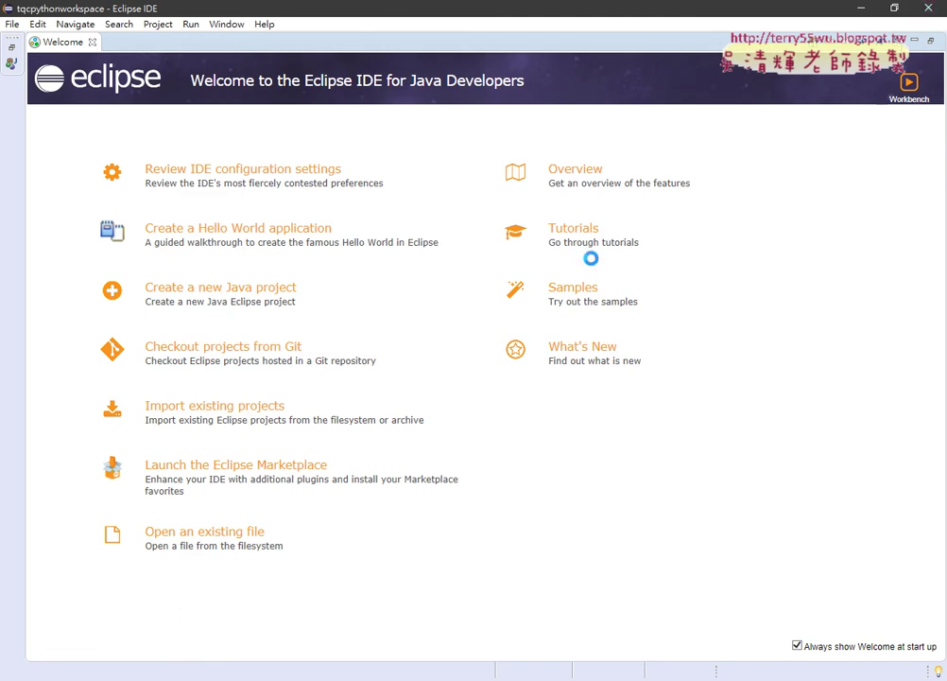
{"action": "mouse_move", "coordinate": [235, 680]}
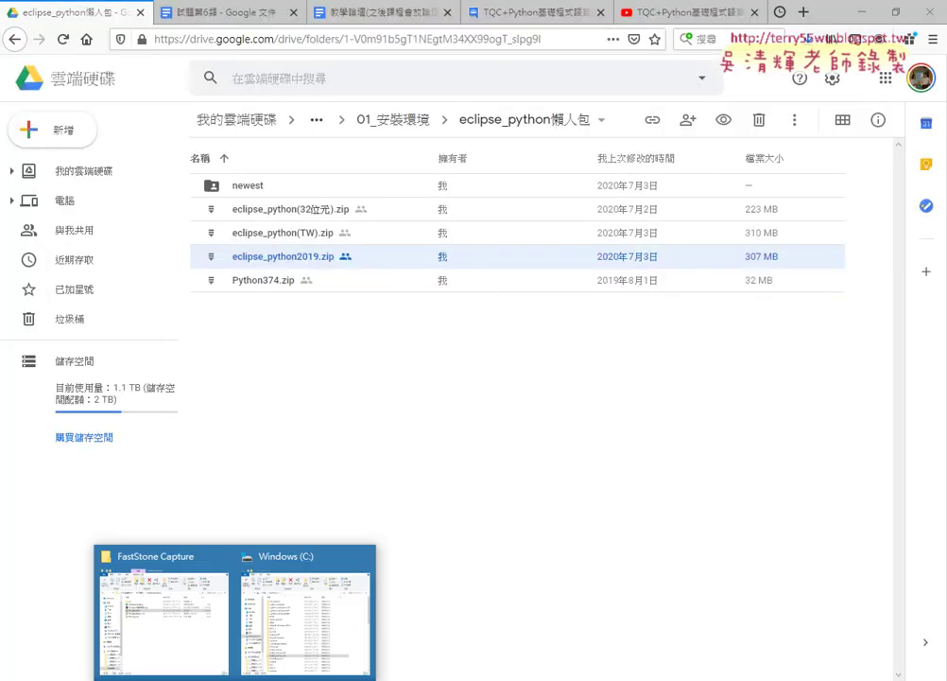
{"action": "left_click", "coordinate": [308, 609]}
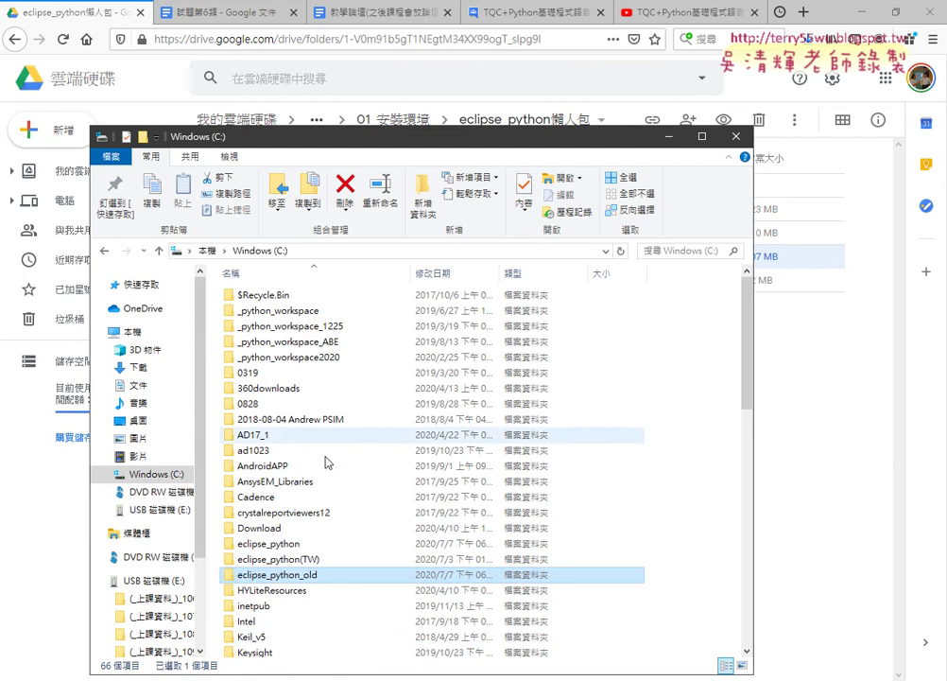
- Open the eclipse_python folder on C: and reposition the Explorer window beside Google Drive
{"action": "double_click", "coordinate": [304, 544]}
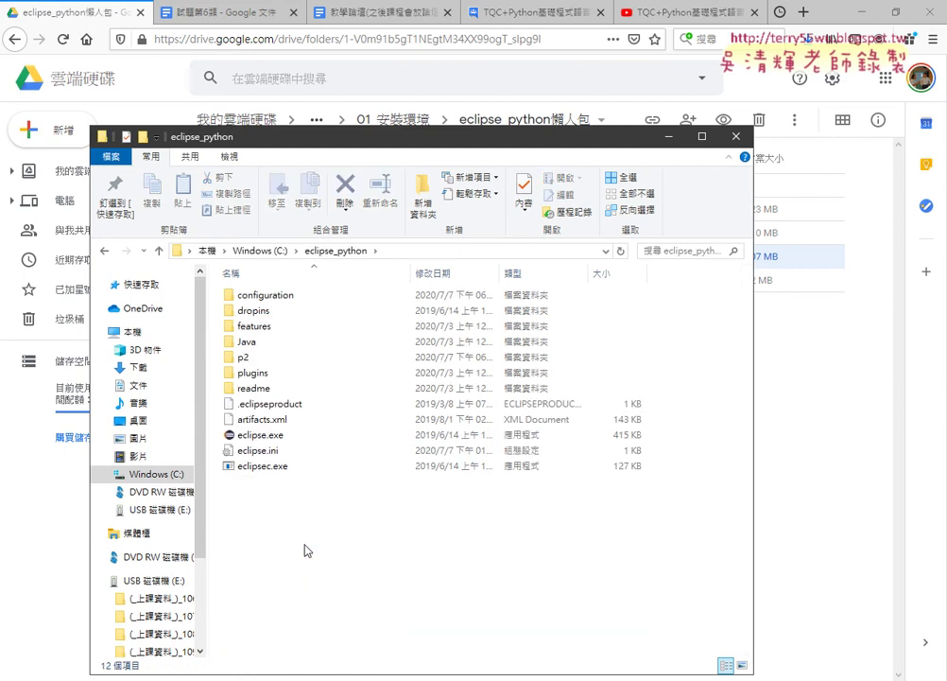
{"action": "left_click_drag", "start_coordinate": [348, 134], "coordinate": [449, 33]}
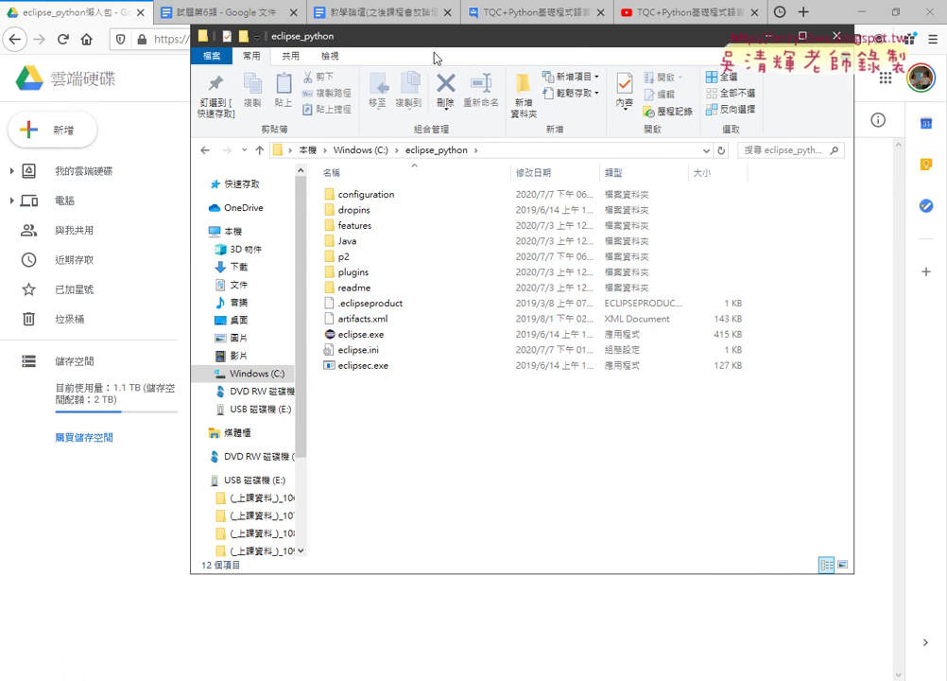
{"action": "left_click_drag", "start_coordinate": [854, 260], "coordinate": [696, 260]}
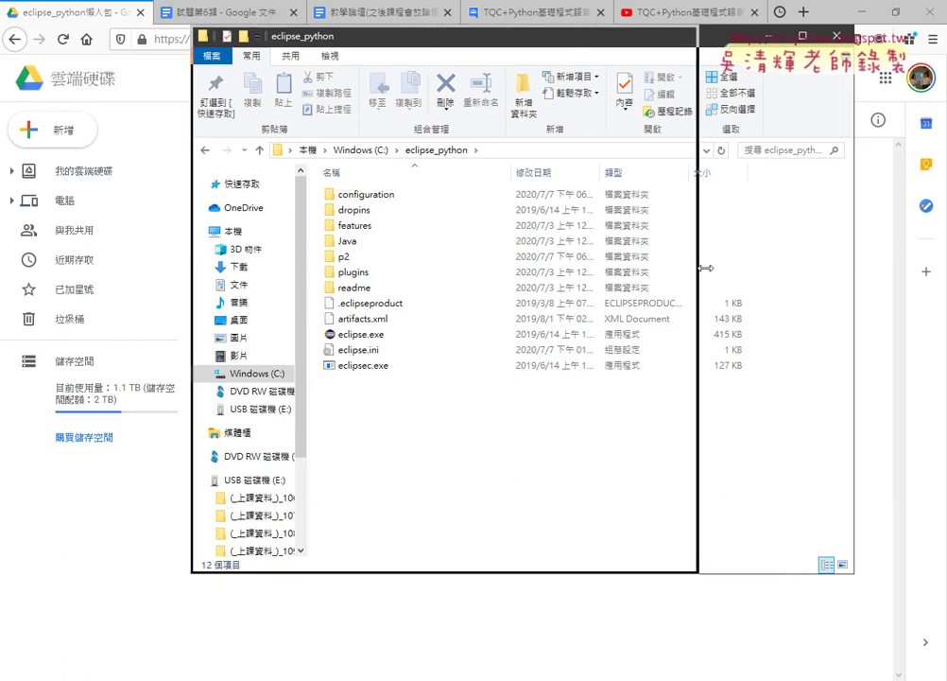
{"action": "left_click_drag", "start_coordinate": [383, 36], "coordinate": [570, 38]}
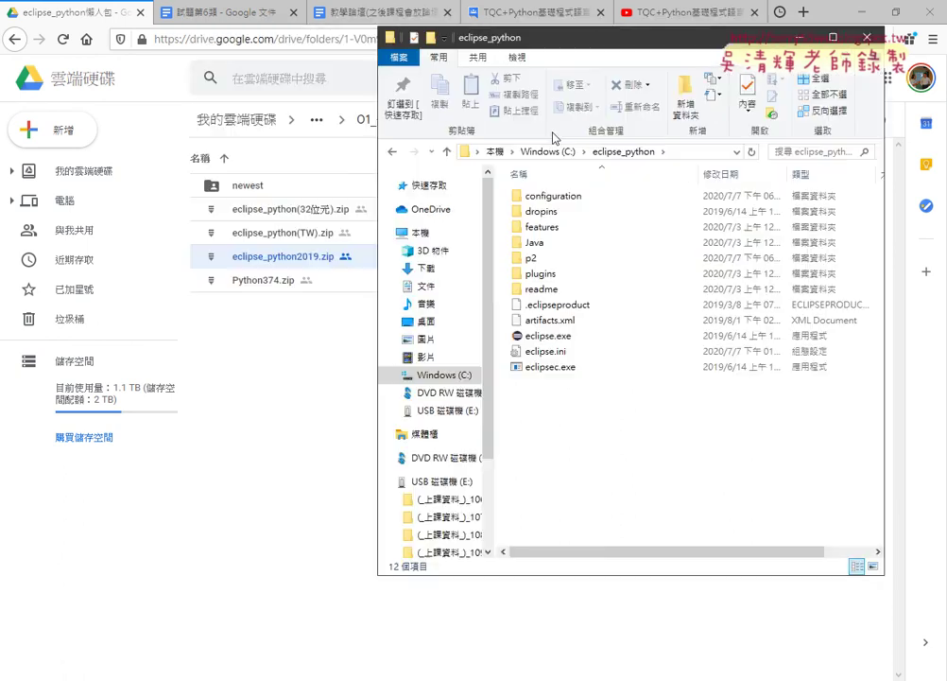
{"action": "left_click", "coordinate": [542, 244]}
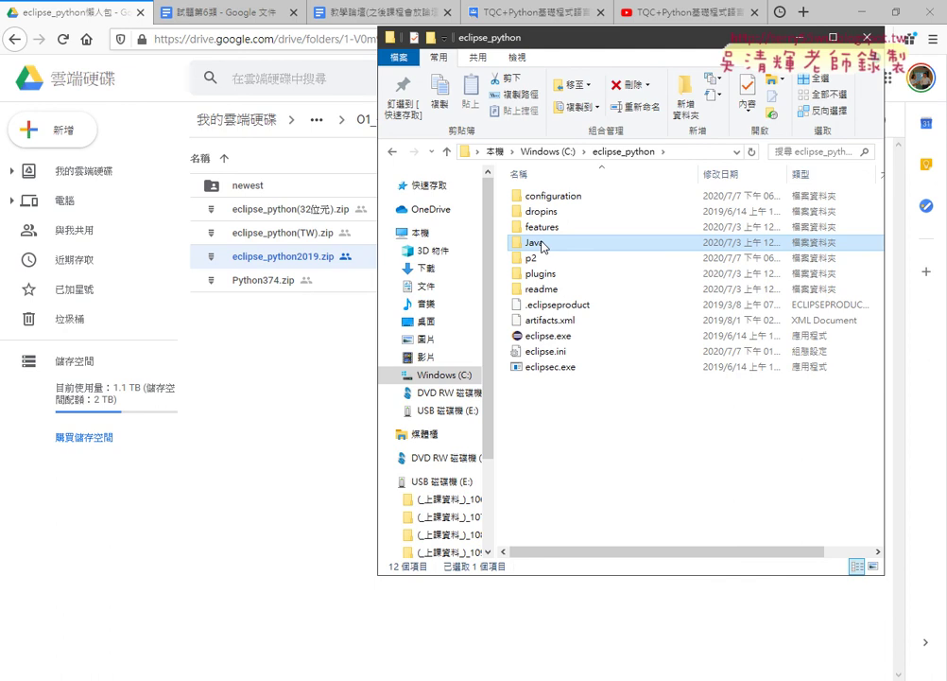
- Open eclipse.ini in Notepad via its 編輯(E) context-menu command
{"action": "left_click", "coordinate": [544, 355]}
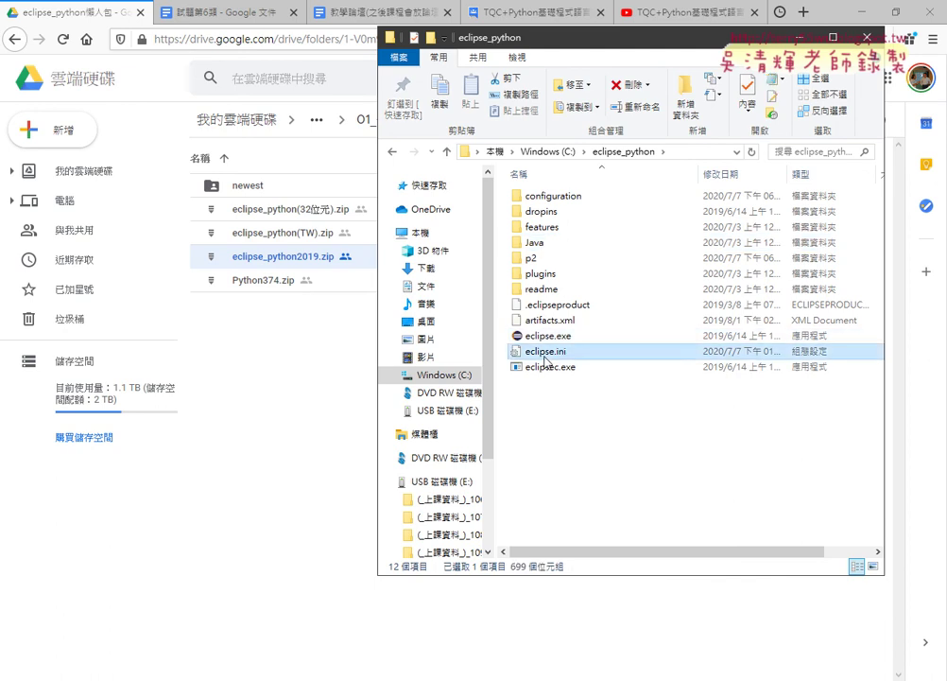
{"action": "right_click", "coordinate": [544, 357]}
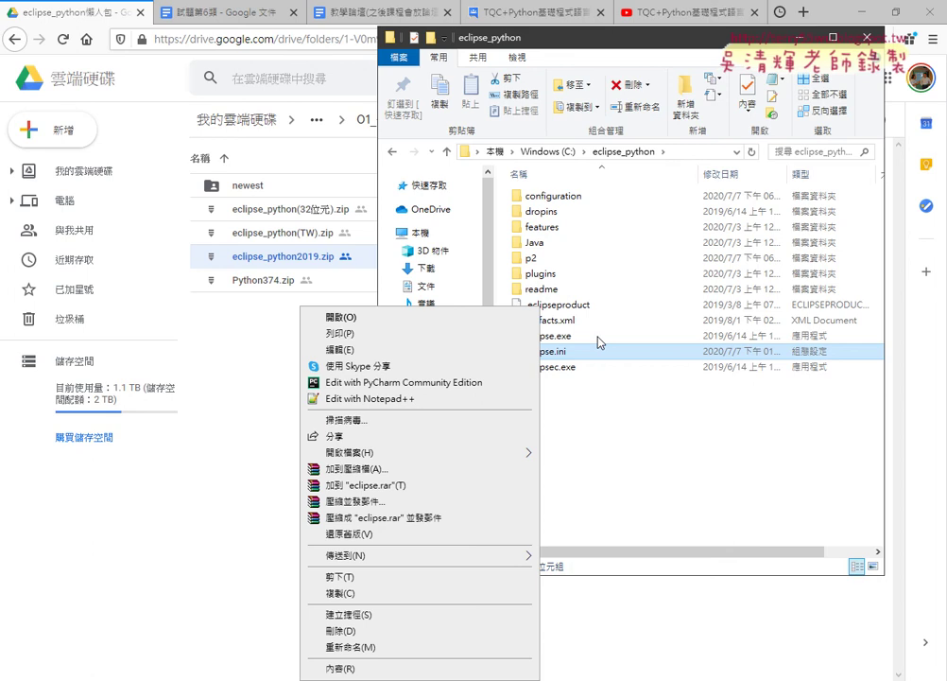
{"action": "left_click", "coordinate": [457, 290]}
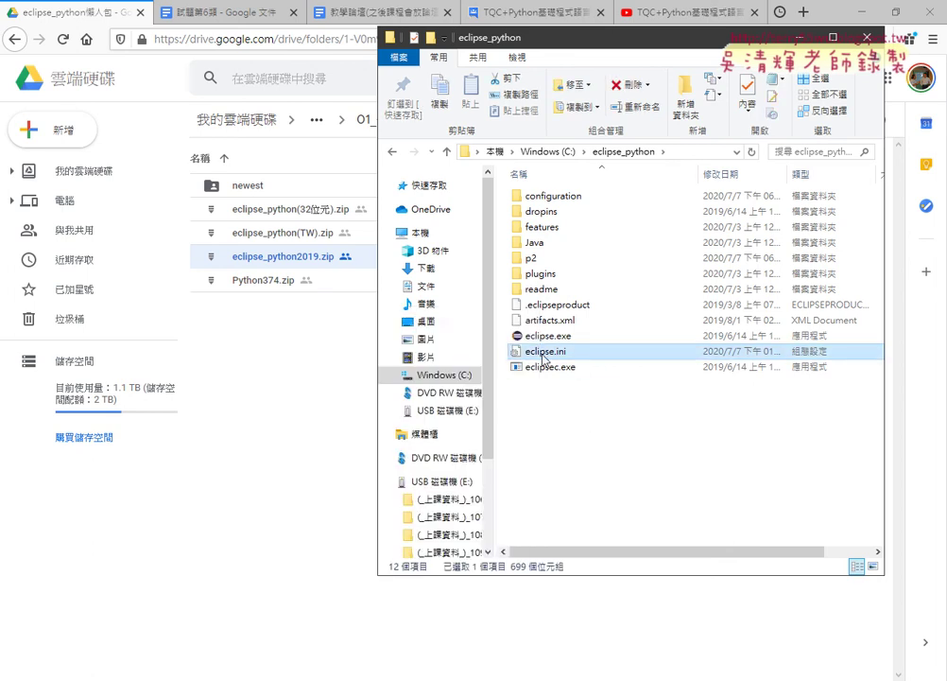
{"action": "right_click", "coordinate": [543, 351]}
{"action": "left_click", "coordinate": [586, 434]}
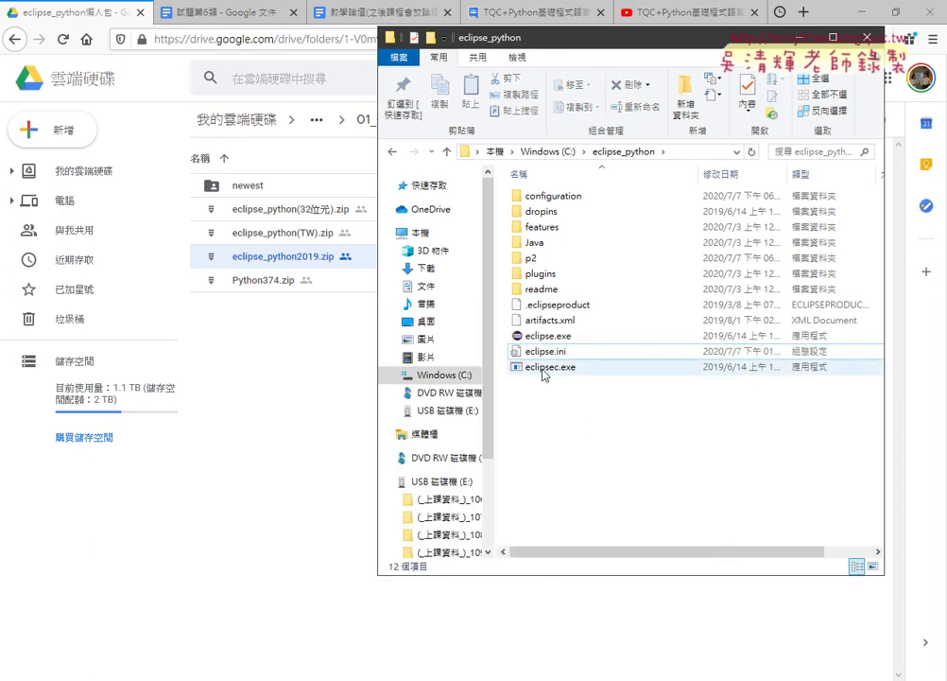
{"action": "left_click", "coordinate": [554, 339]}
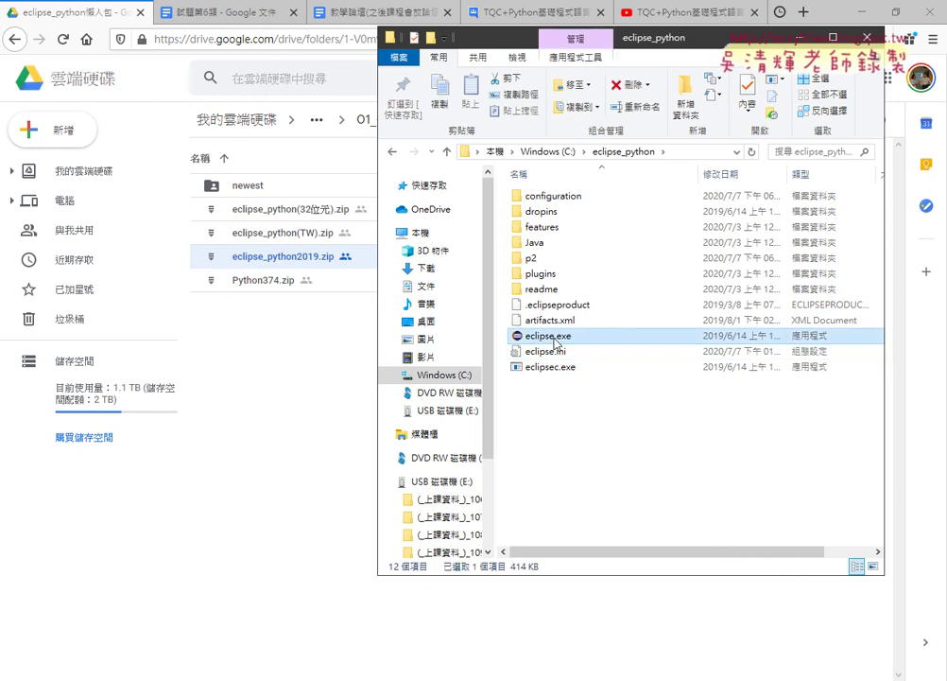
{"action": "left_click", "coordinate": [557, 356]}
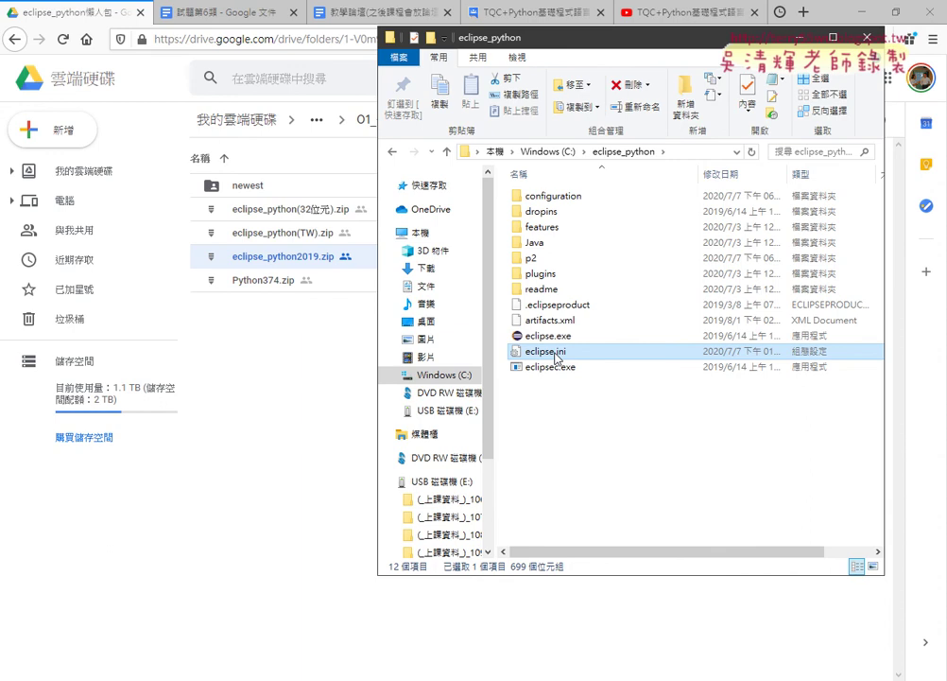
{"action": "right_click", "coordinate": [557, 356]}
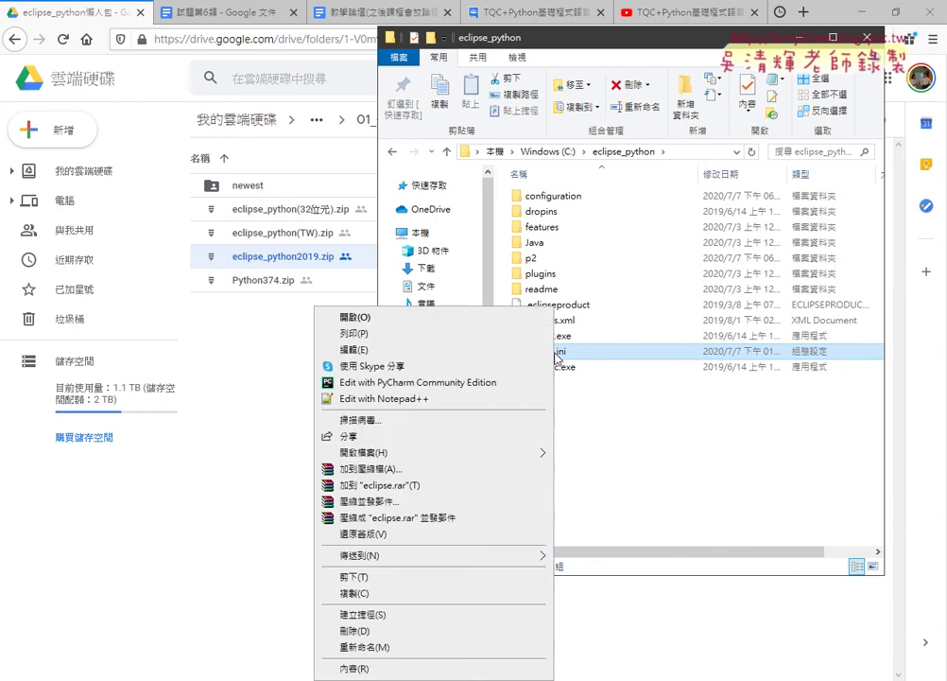
{"action": "left_click", "coordinate": [438, 350]}
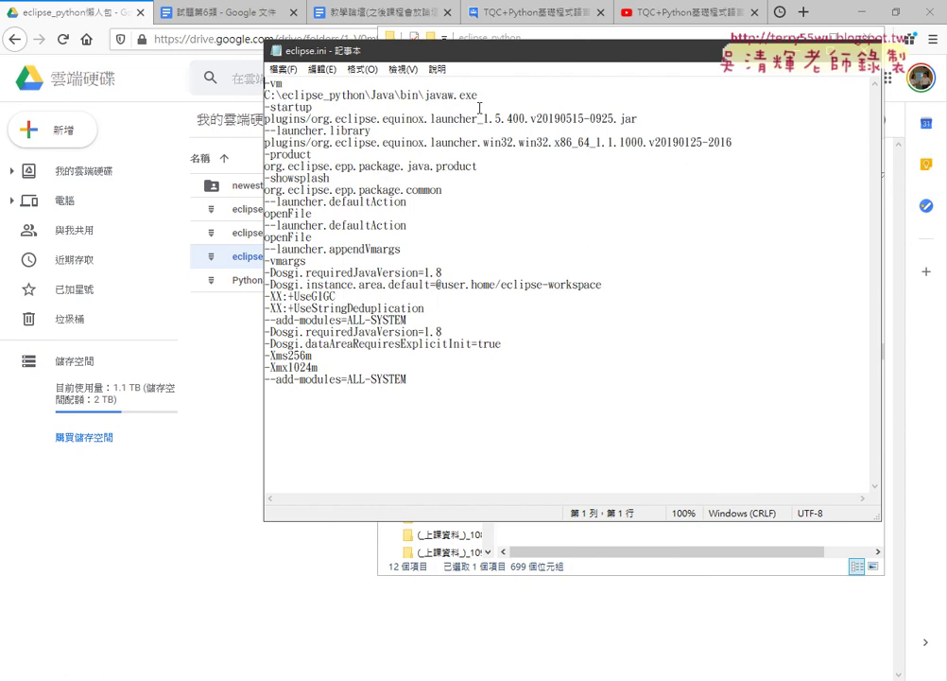
- Inspect the -vm javaw.exe path in eclipse.ini, moving Notepad beside the folder listing
{"action": "left_click_drag", "start_coordinate": [479, 95], "coordinate": [266, 95]}
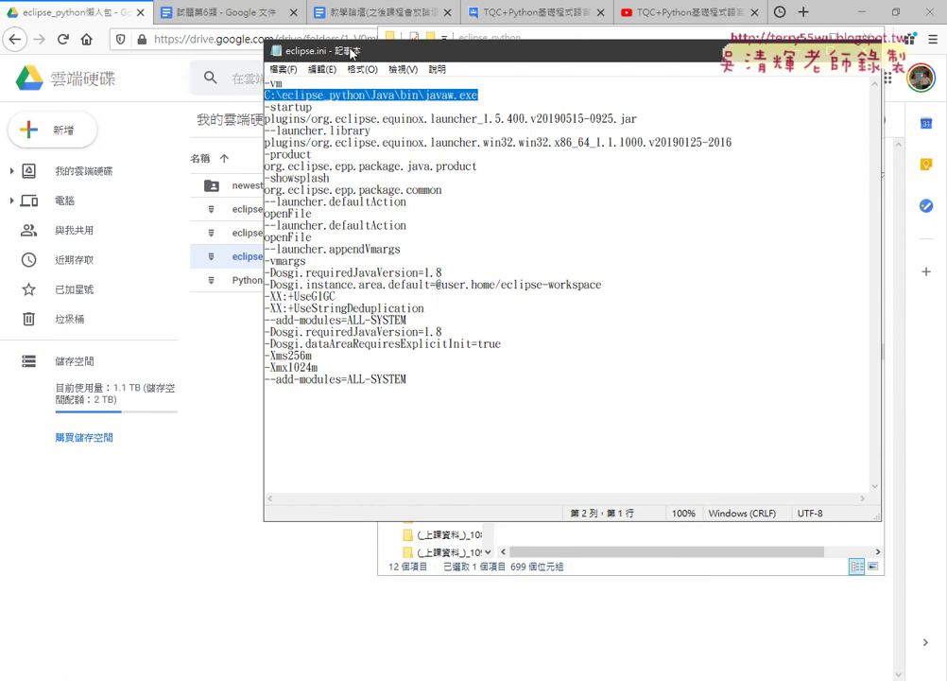
{"action": "left_click_drag", "start_coordinate": [276, 47], "coordinate": [461, 65]}
{"action": "left_click", "coordinate": [672, 110]}
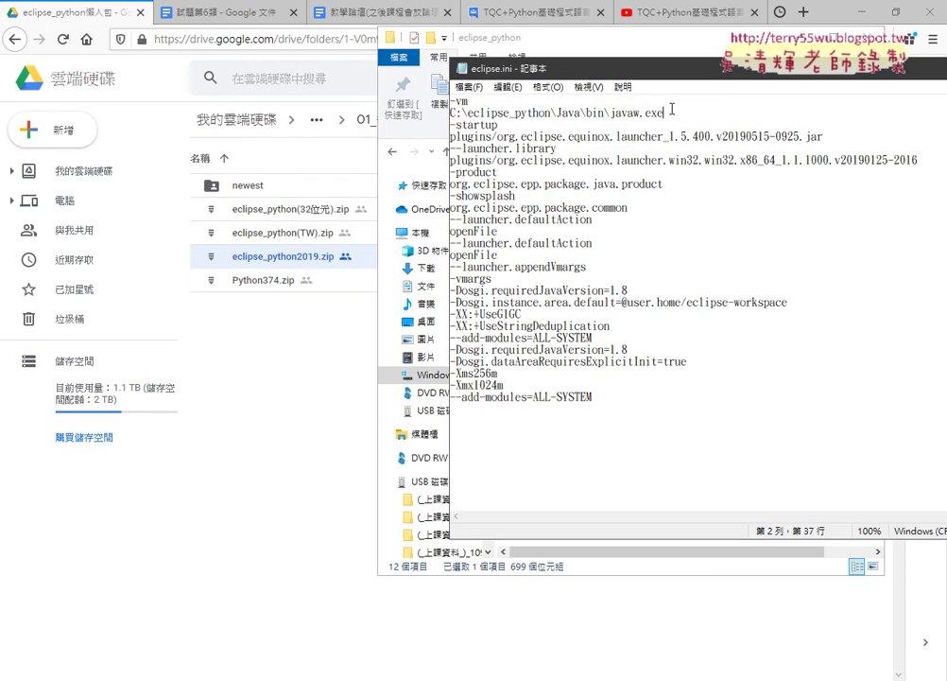
{"action": "mouse_move", "coordinate": [671, 111]}
{"action": "left_mouse_down"}
{"action": "mouse_move", "coordinate": [441, 98]}
{"action": "mouse_move", "coordinate": [540, 104]}
{"action": "left_mouse_up"}
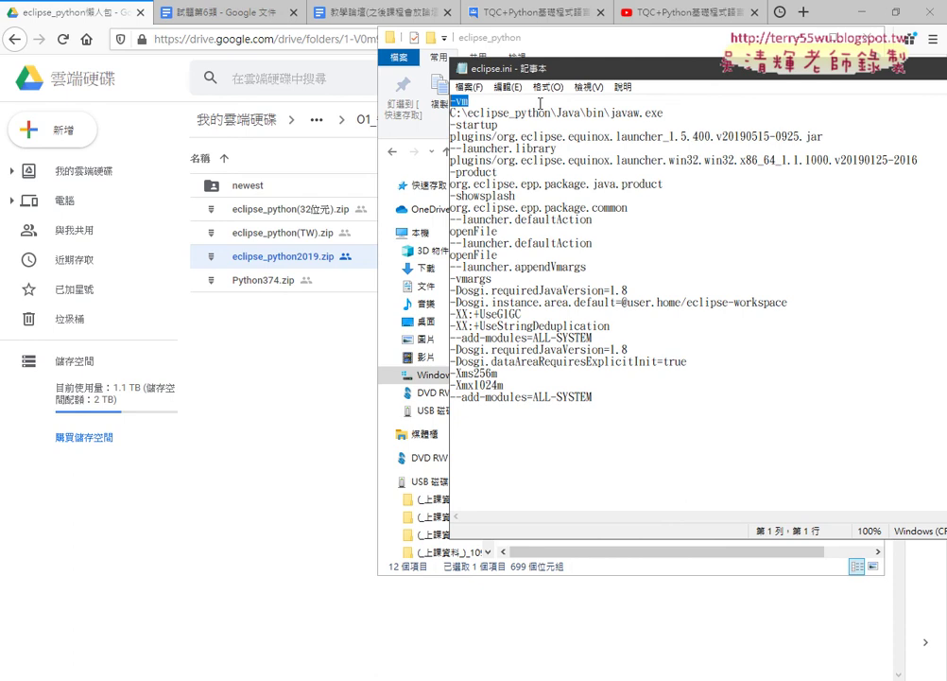
{"action": "left_click_drag", "start_coordinate": [663, 113], "coordinate": [450, 114]}
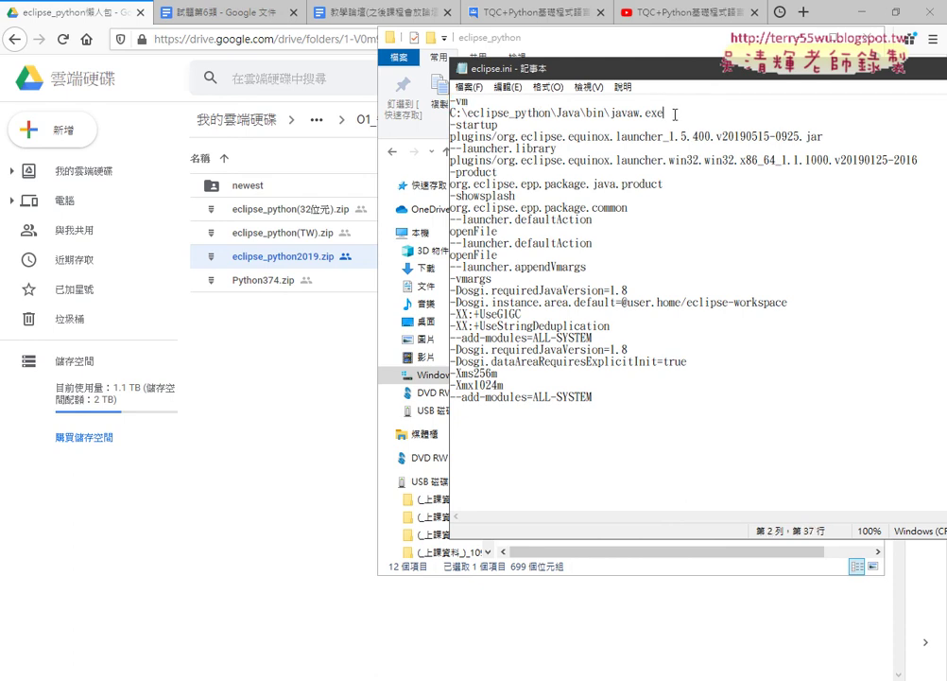
{"action": "left_click", "coordinate": [501, 113]}
{"action": "left_click_drag", "start_coordinate": [551, 73], "coordinate": [617, 173]}
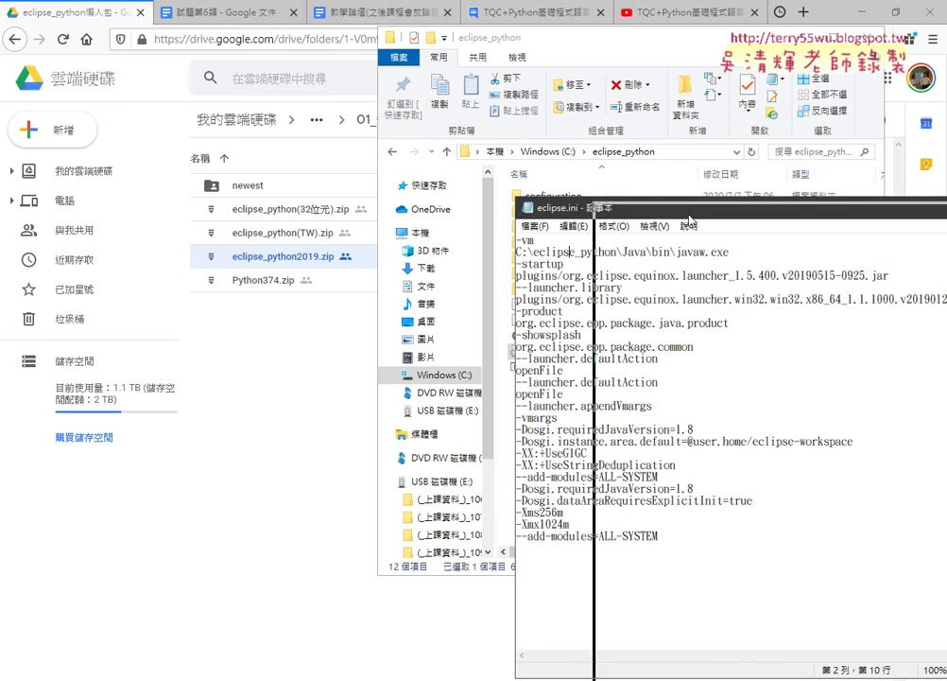
{"action": "left_click_drag", "start_coordinate": [574, 166], "coordinate": [653, 213]}
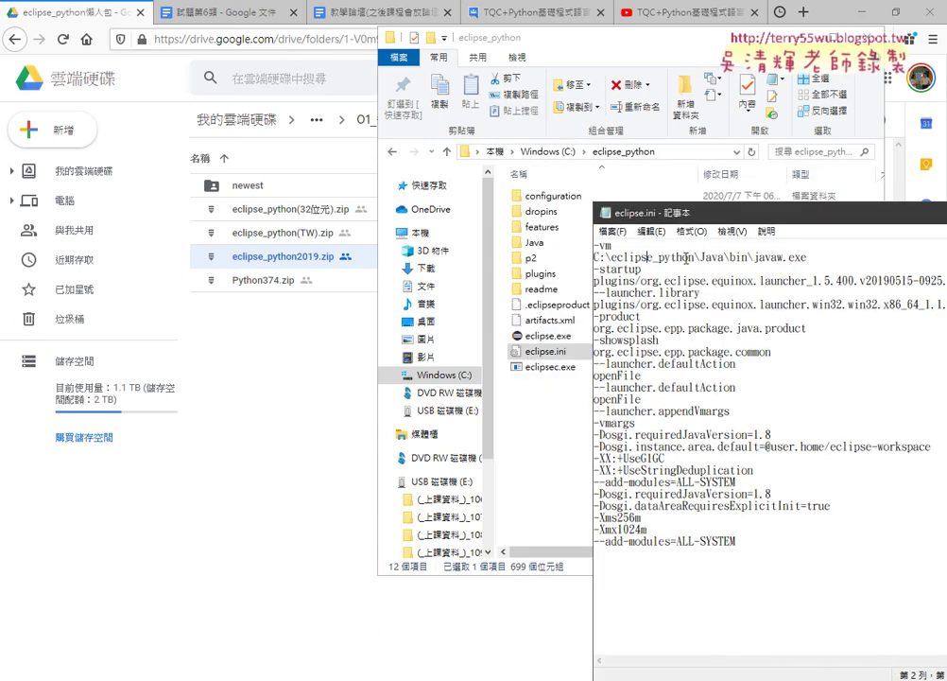
{"action": "left_click_drag", "start_coordinate": [693, 256], "coordinate": [611, 256]}
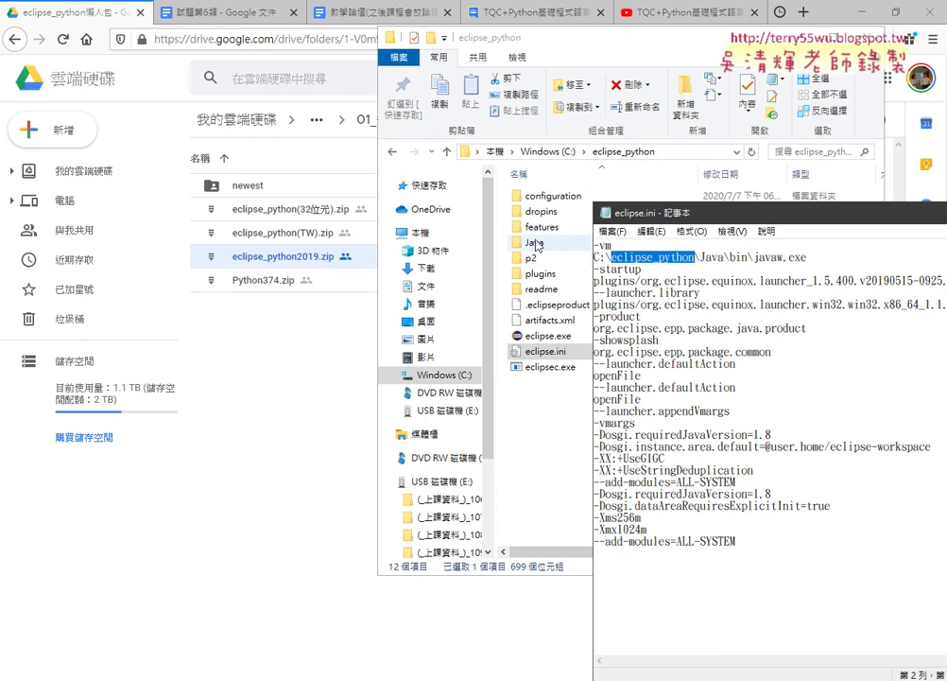
{"action": "left_click_drag", "start_coordinate": [730, 257], "coordinate": [809, 258]}
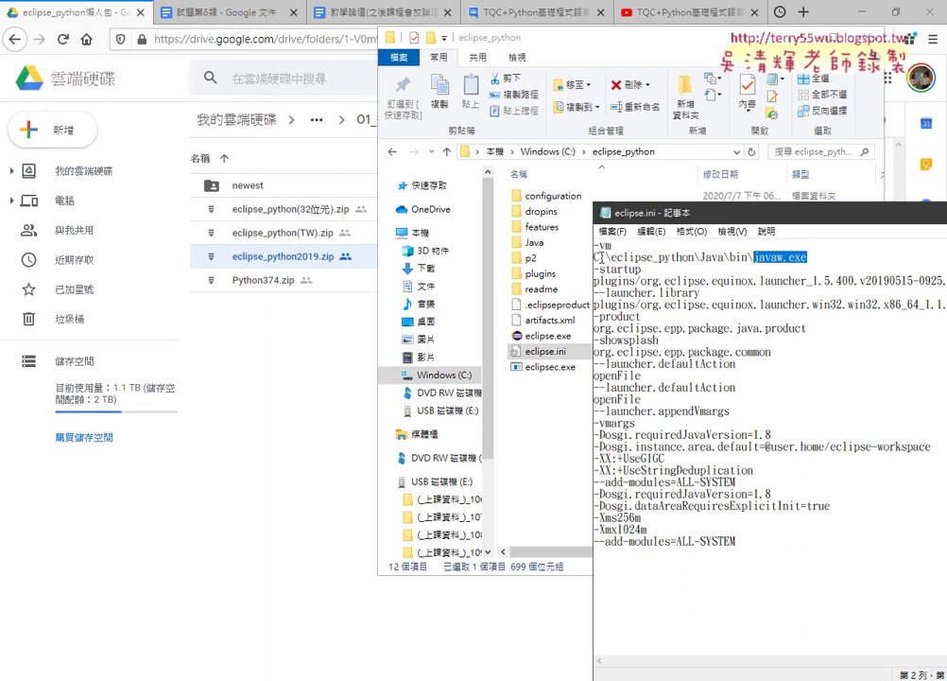
- Change the path's drive letter from C to D, save eclipse.ini, and close Notepad
{"action": "key", "text": "Home"}
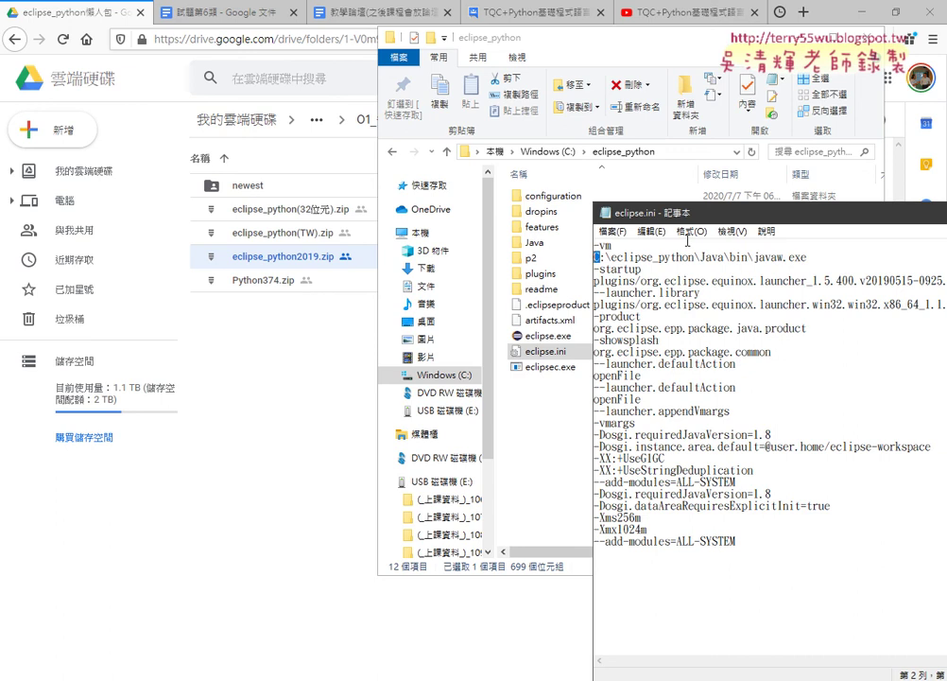
{"action": "type", "text": "D"}
{"action": "left_click", "coordinate": [609, 231]}
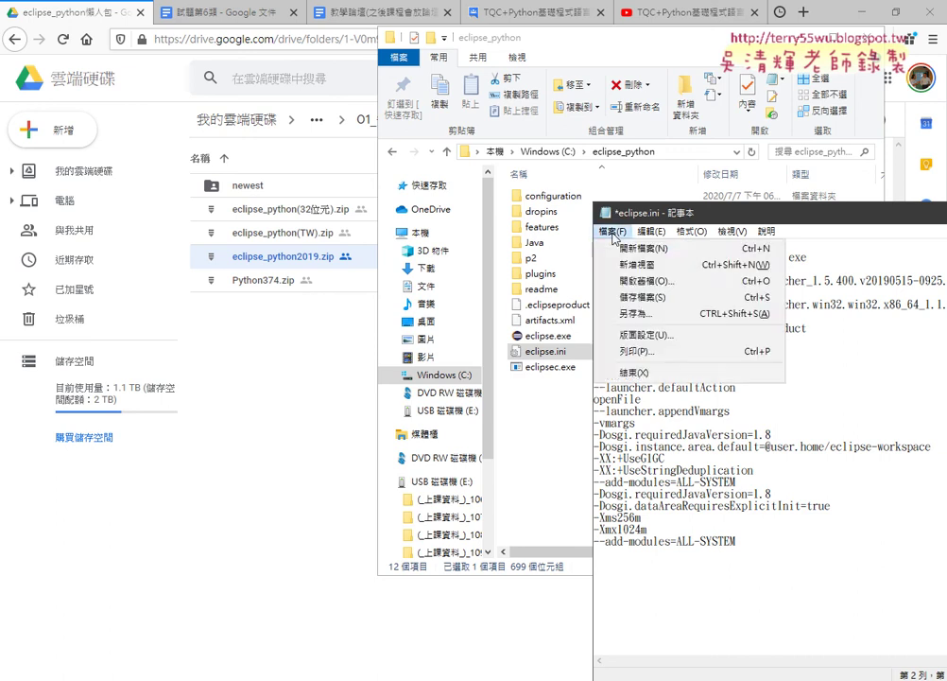
{"action": "left_click", "coordinate": [635, 296]}
{"action": "double_click", "coordinate": [599, 212]}
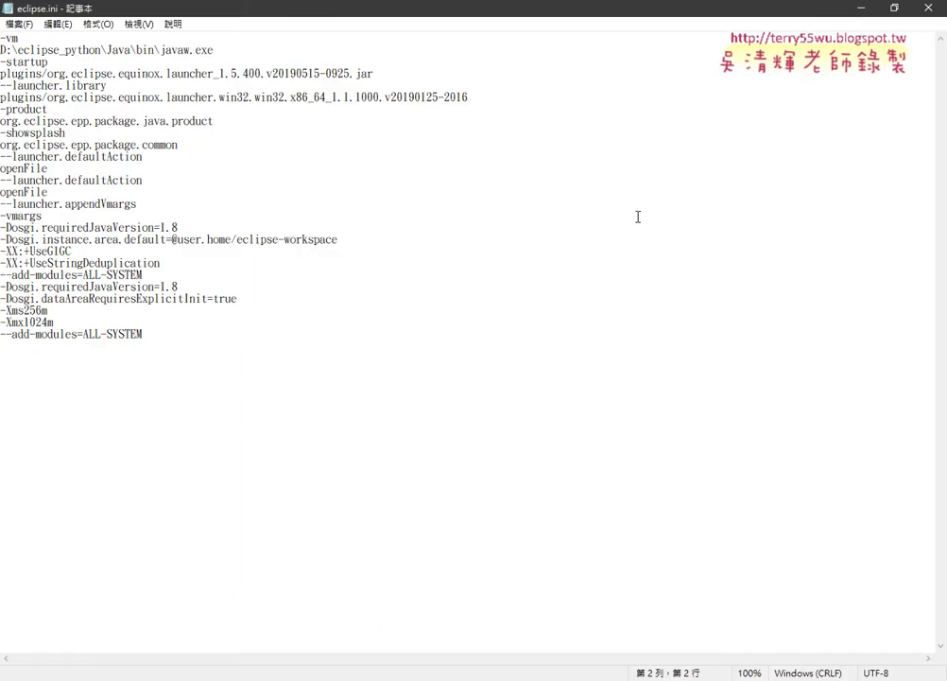
{"action": "left_click", "coordinate": [931, 10]}
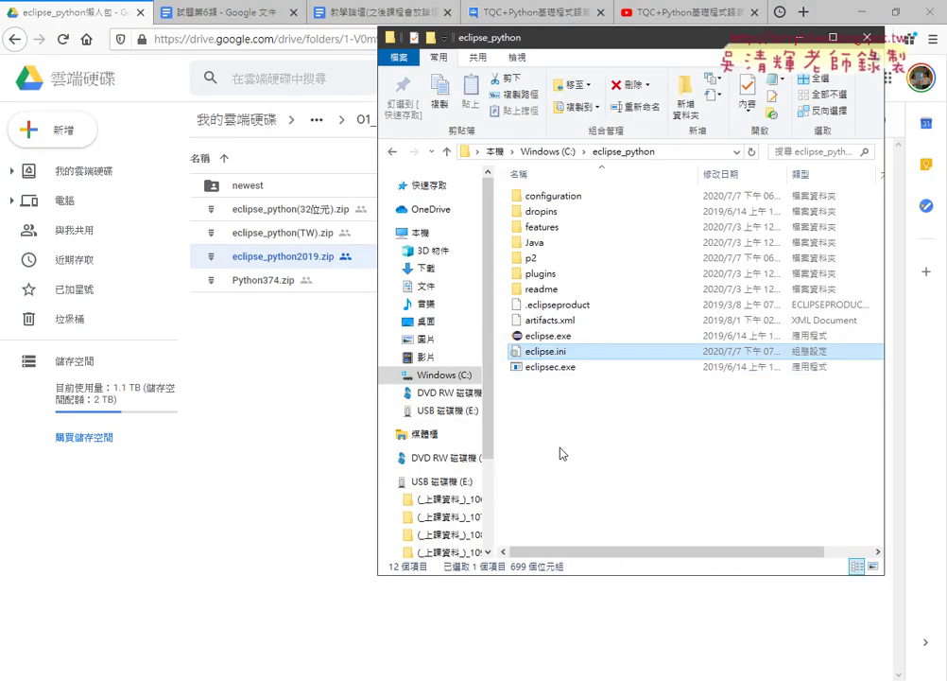
{"action": "double_click", "coordinate": [565, 337]}
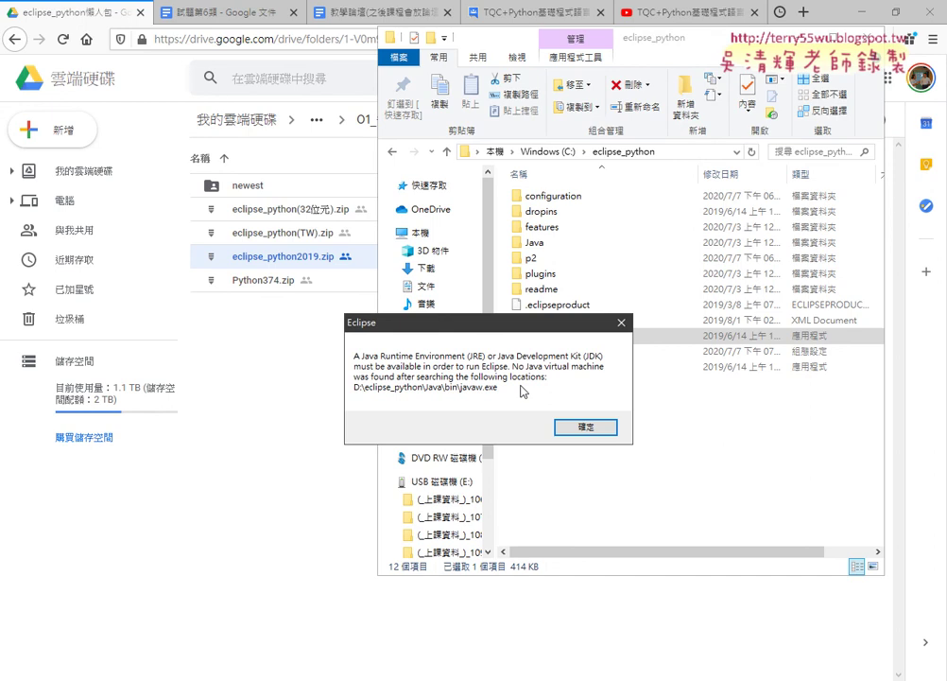
{"action": "left_click", "coordinate": [584, 427]}
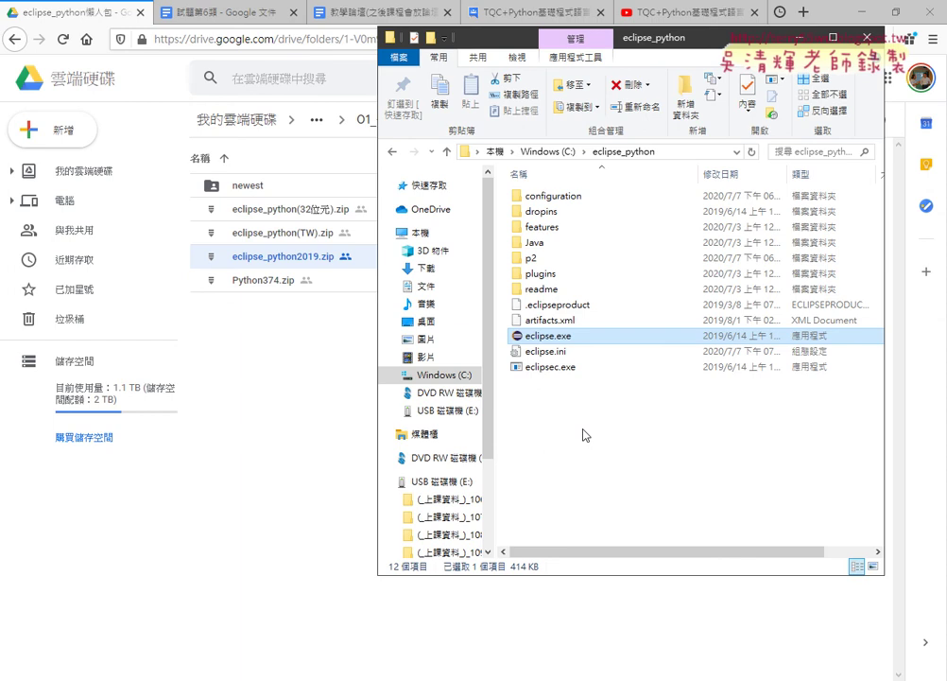
- Reopen eclipse.ini in Notepad and highlight the eclipse_python and Java\bin parts of the path
{"action": "right_click", "coordinate": [518, 351]}
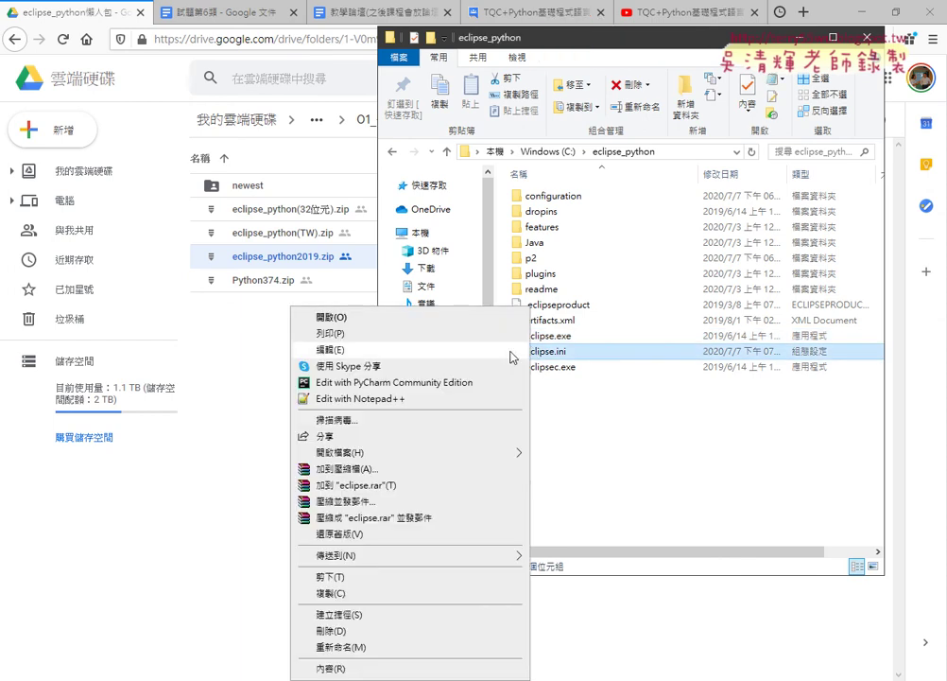
{"action": "left_click", "coordinate": [444, 349]}
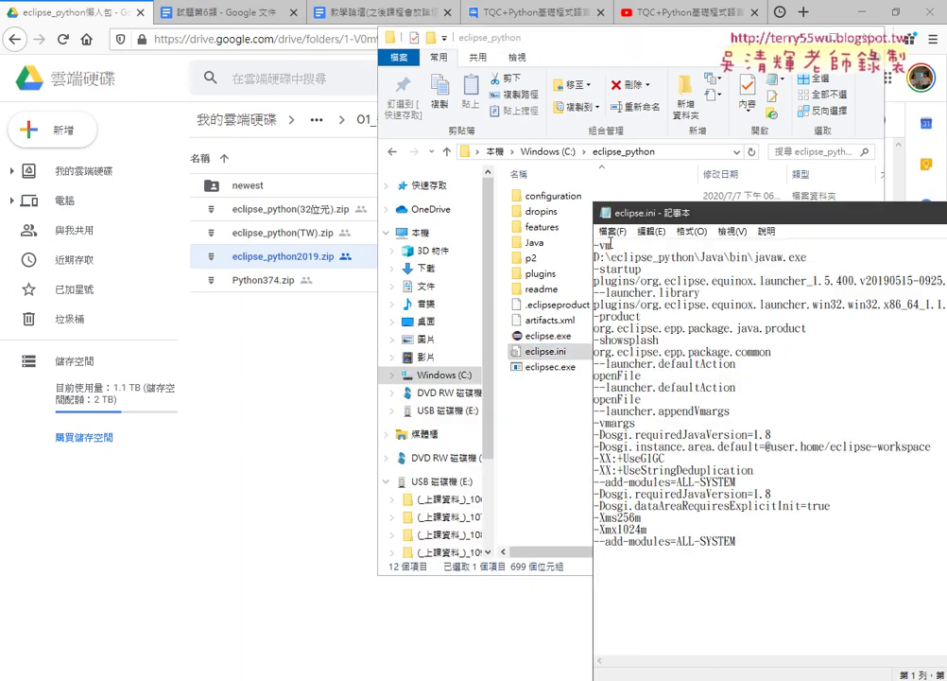
{"action": "left_click_drag", "start_coordinate": [632, 223], "coordinate": [687, 286]}
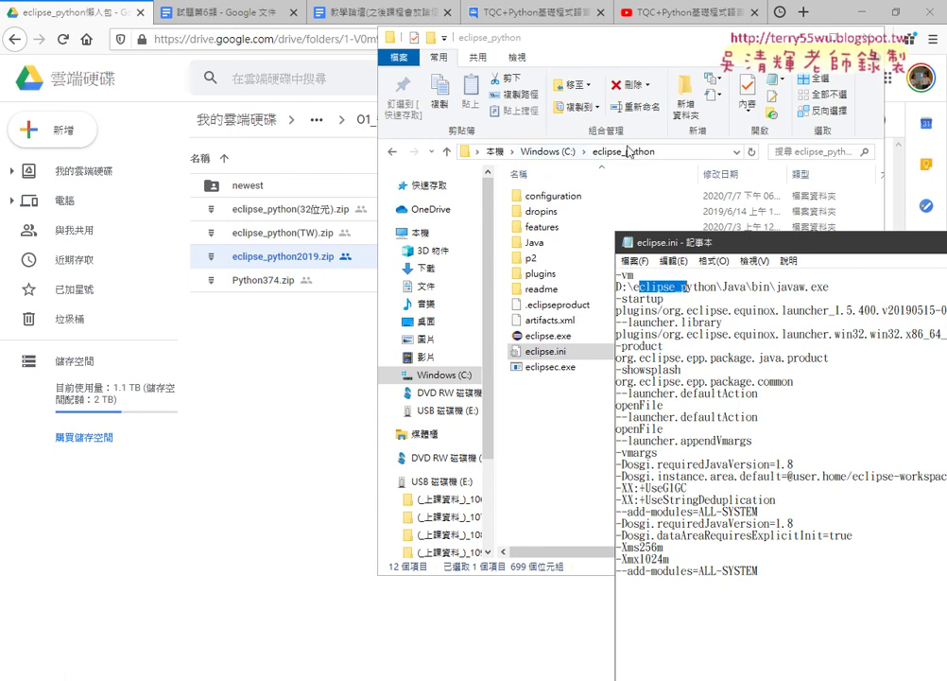
{"action": "left_click_drag", "start_coordinate": [722, 286], "coordinate": [776, 286]}
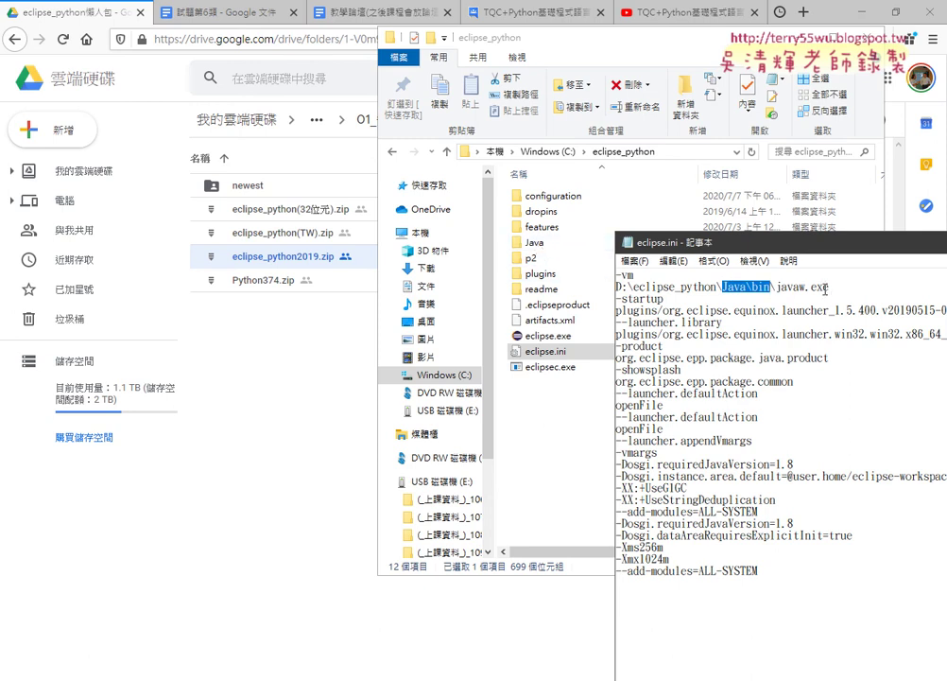
- Confirm javaw.exe exists in eclipse_python\Java\bin, then go back to the eclipse_python folder
{"action": "left_click", "coordinate": [535, 247]}
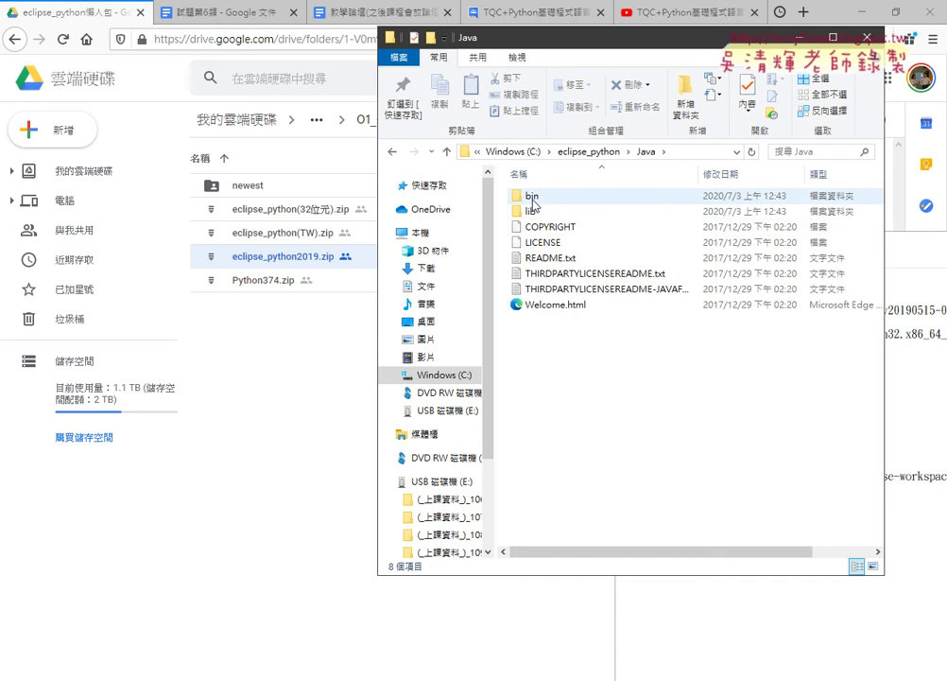
{"action": "double_click", "coordinate": [555, 197]}
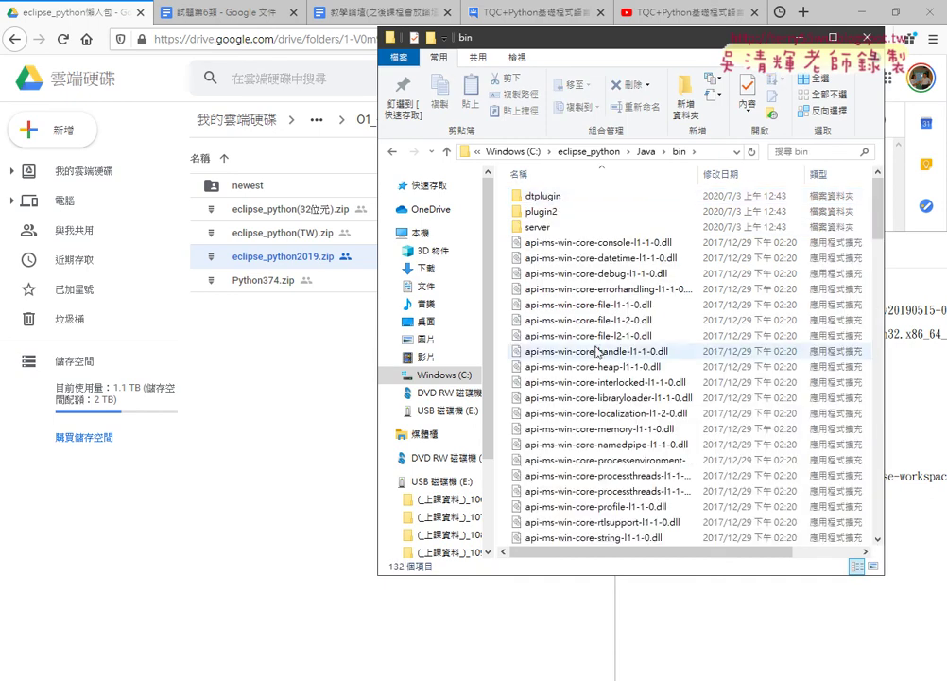
{"action": "scroll", "coordinate": [595, 351], "scroll_direction": "down", "scroll_amount": 9}
{"action": "scroll", "coordinate": [596, 352], "scroll_direction": "down", "scroll_amount": 3}
{"action": "scroll", "coordinate": [596, 352], "scroll_direction": "down", "scroll_amount": 6}
{"action": "scroll", "coordinate": [596, 352], "scroll_direction": "down", "scroll_amount": 2}
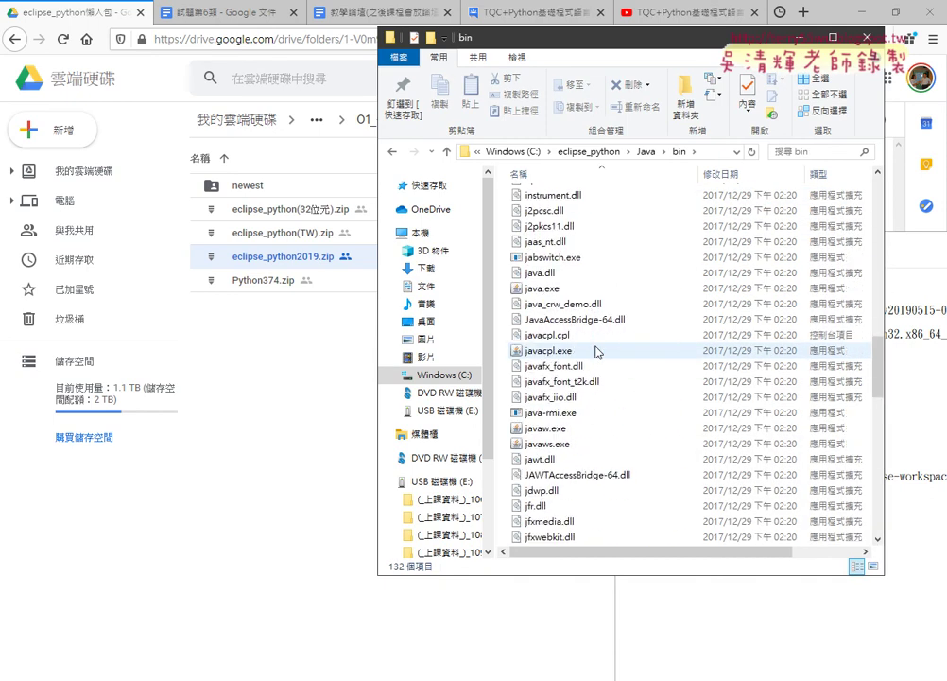
{"action": "left_click", "coordinate": [562, 430]}
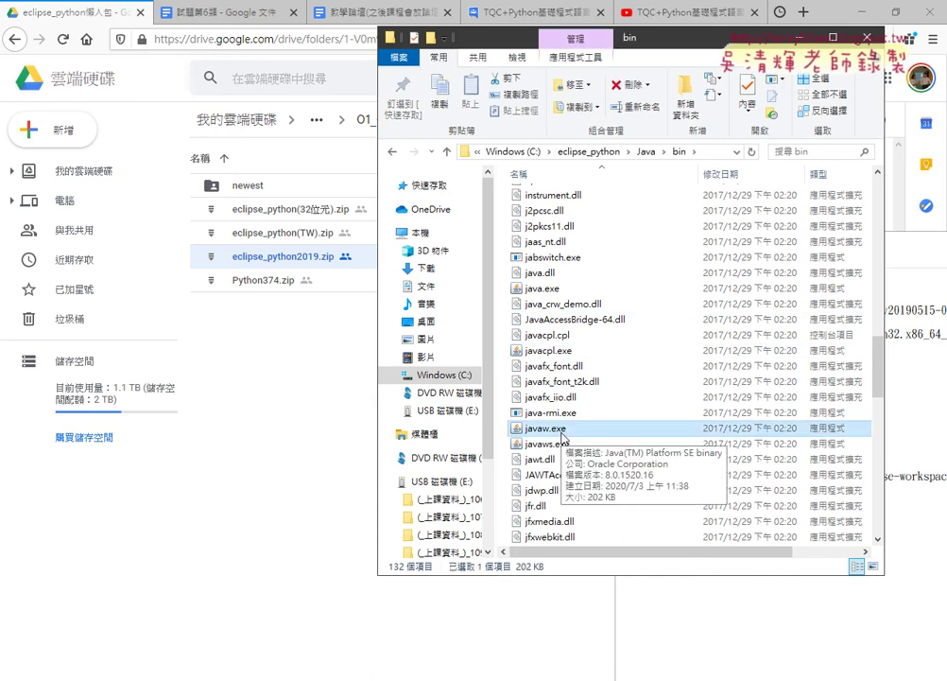
{"action": "left_click", "coordinate": [392, 153]}
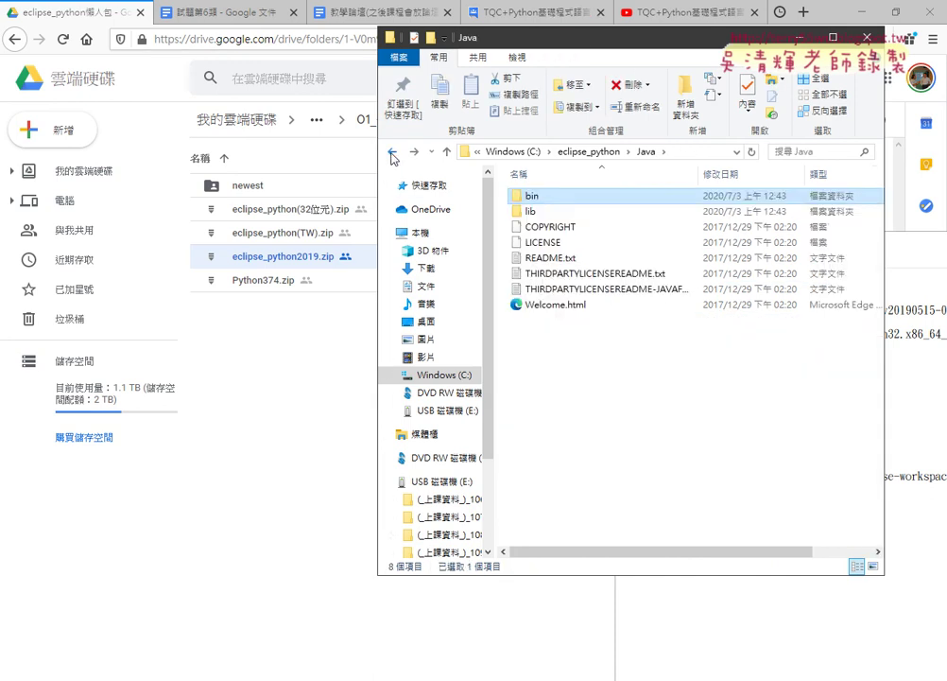
{"action": "left_click", "coordinate": [392, 152]}
- Change the javaw.exe path drive back from D to C and save eclipse.ini
{"action": "key", "text": "alt+Tab"}
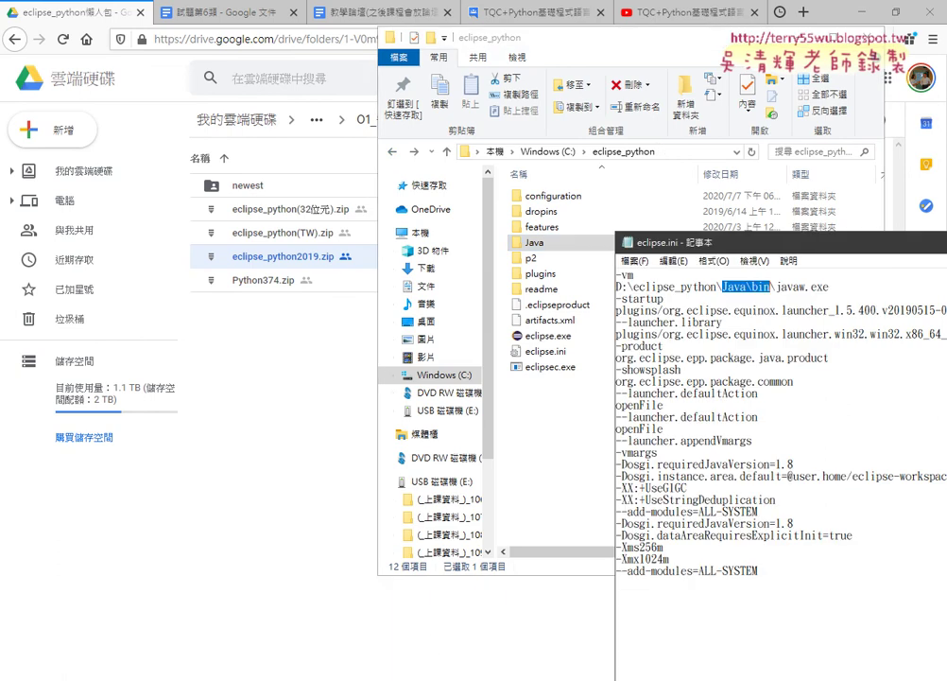
{"action": "key", "text": "Home"}
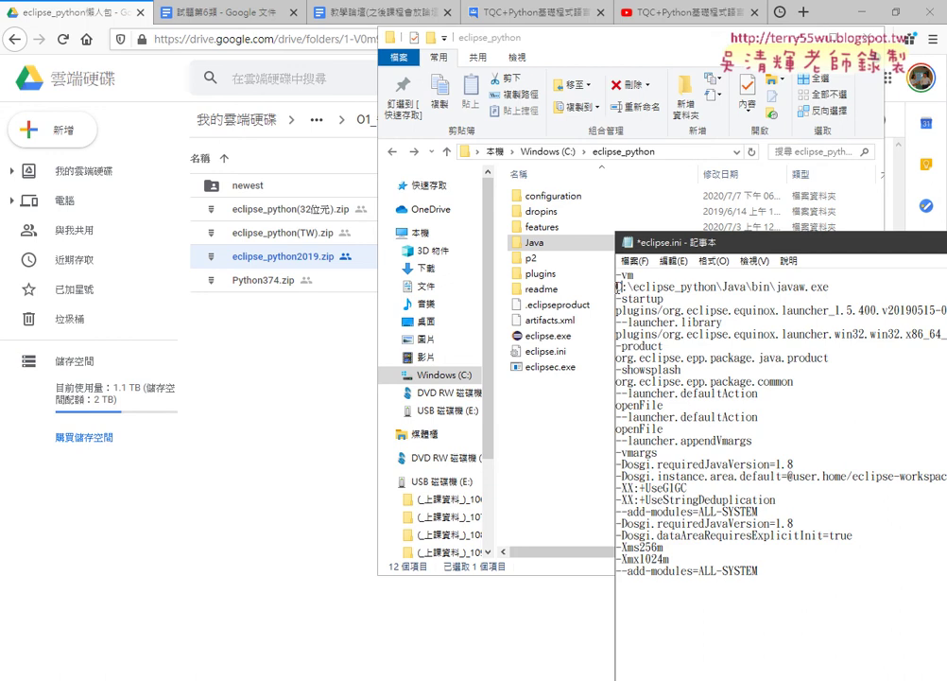
{"action": "type", "text": "C"}
{"action": "key", "text": "alt+F4"}
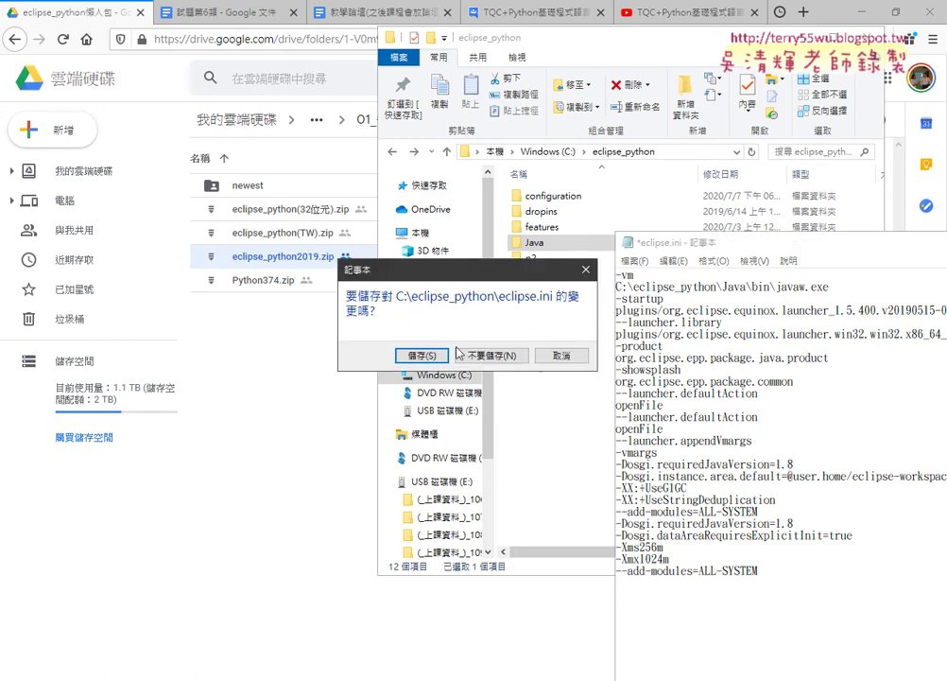
{"action": "left_click", "coordinate": [431, 358]}
- Test-launch eclipse.exe up to the C:\_python_workspace prompt, cancel, and close Explorer
{"action": "double_click", "coordinate": [537, 338]}
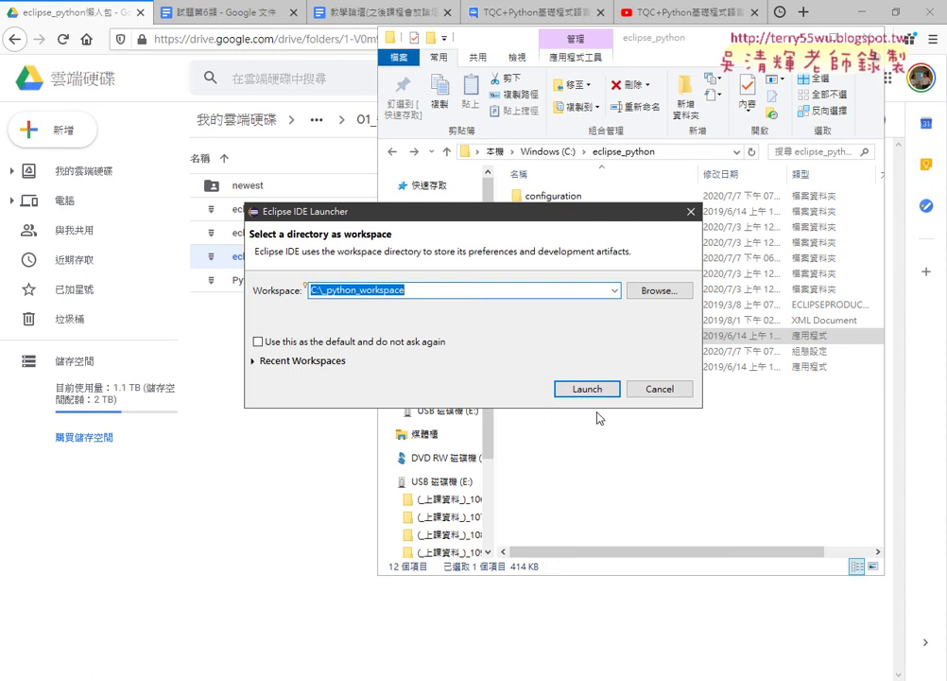
{"action": "left_click", "coordinate": [655, 392]}
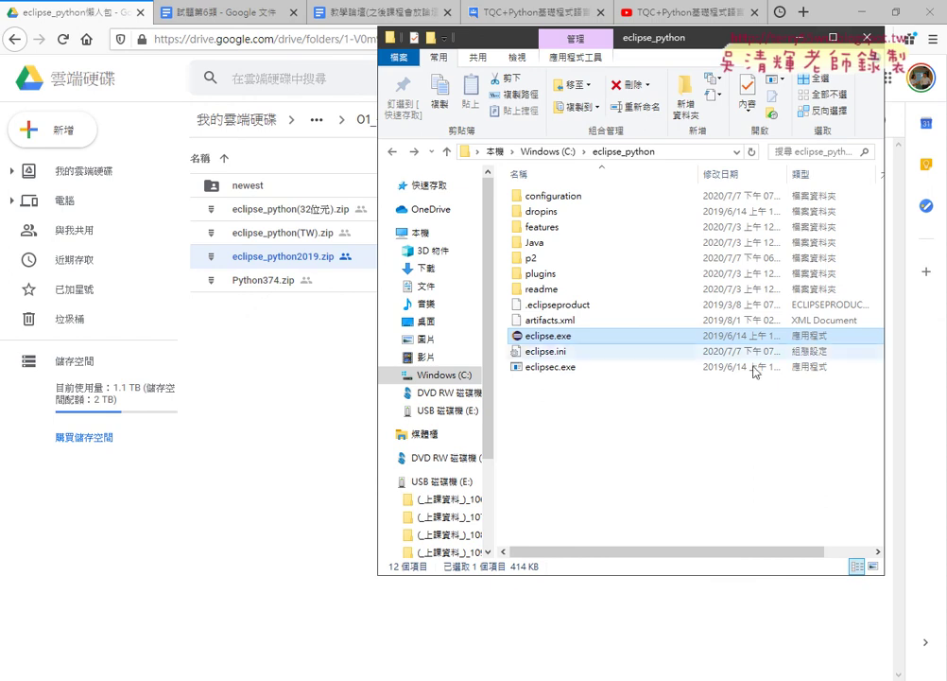
{"action": "key", "text": "alt+F4"}
{"action": "left_click", "coordinate": [453, 358]}
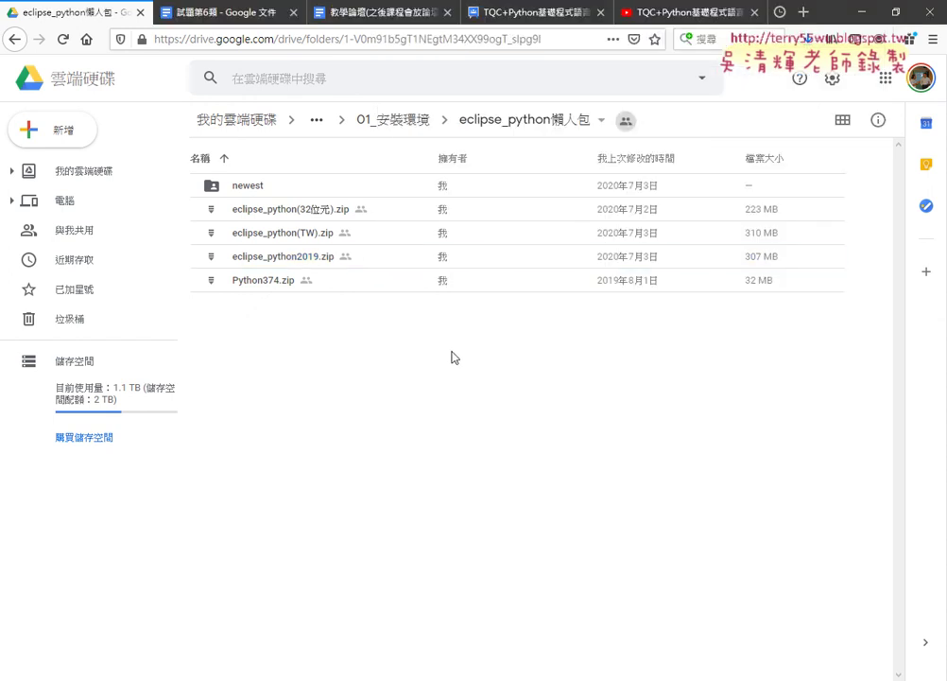
{"action": "key", "text": "ctrl+shift+d"}
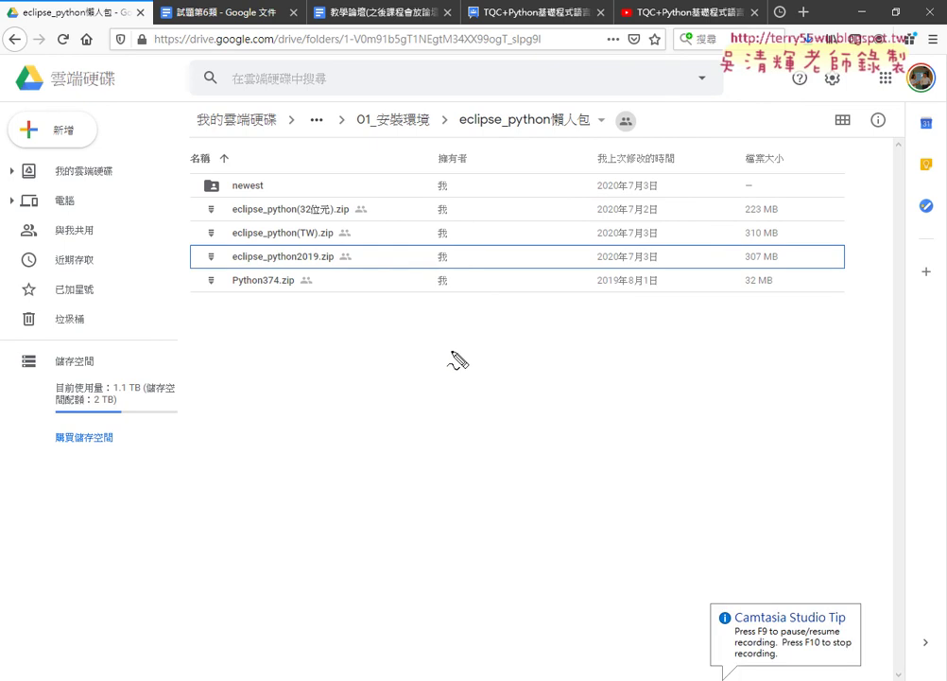
{"action": "mouse_move", "coordinate": [326, 248]}
{"action": "left_mouse_down"}
{"action": "mouse_move", "coordinate": [307, 227]}
{"action": "mouse_move", "coordinate": [346, 236]}
{"action": "left_mouse_up"}
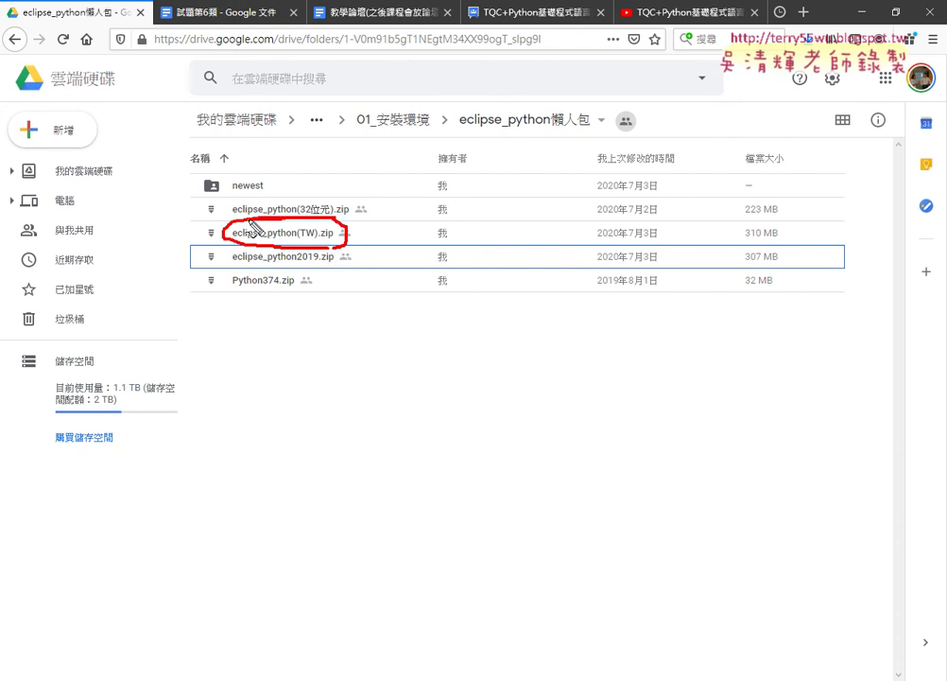
{"action": "left_click_drag", "start_coordinate": [241, 191], "coordinate": [360, 206]}
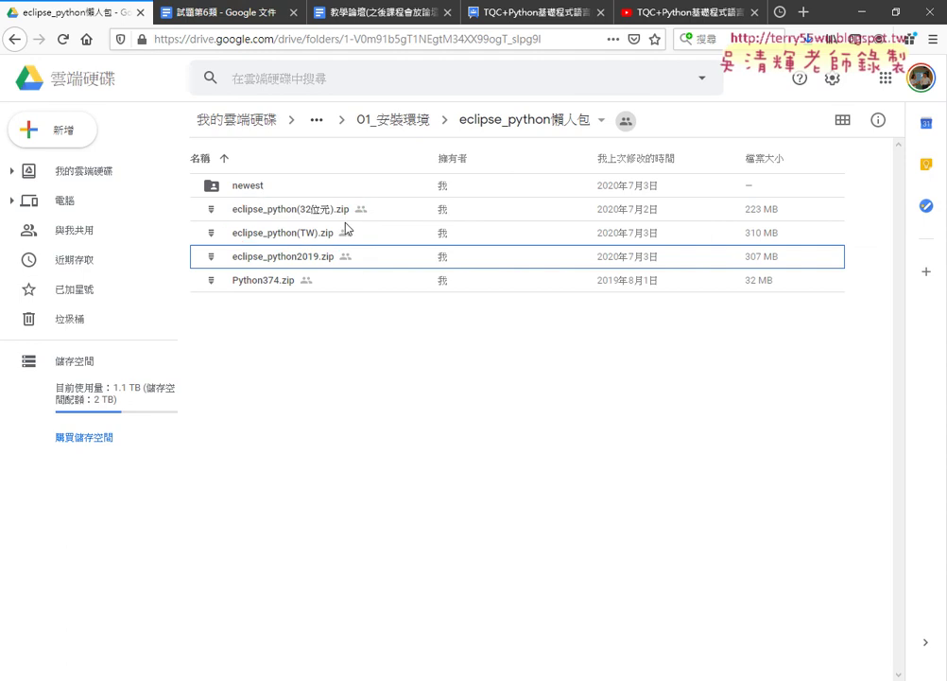
- Open the newest package folder, check eclipse_python2020.zip (321 MB), and return to eclipse_python懶人包
{"action": "left_click", "coordinate": [319, 190]}
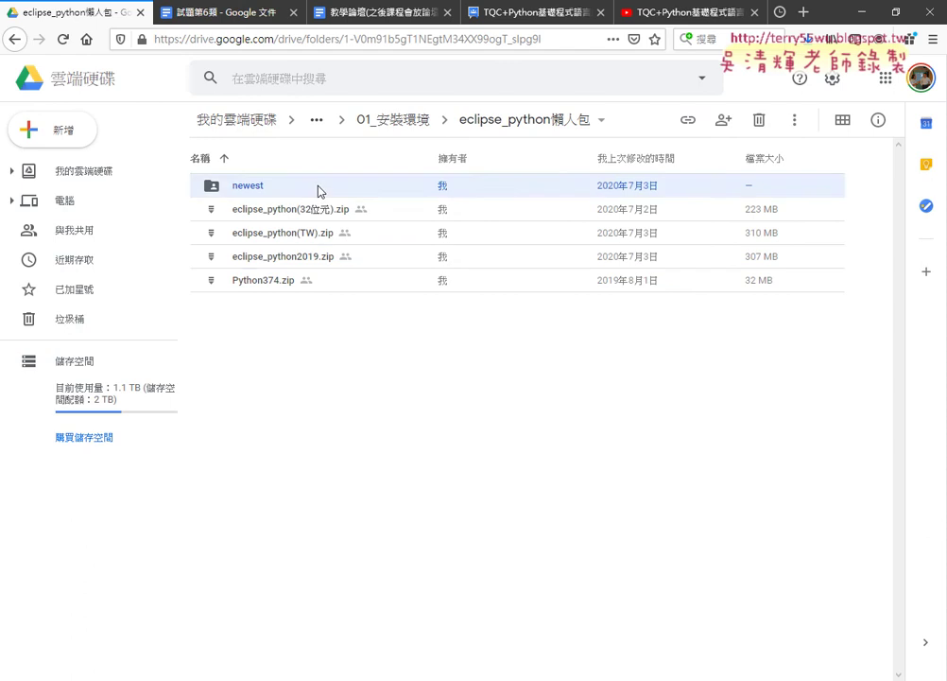
{"action": "double_click", "coordinate": [259, 190]}
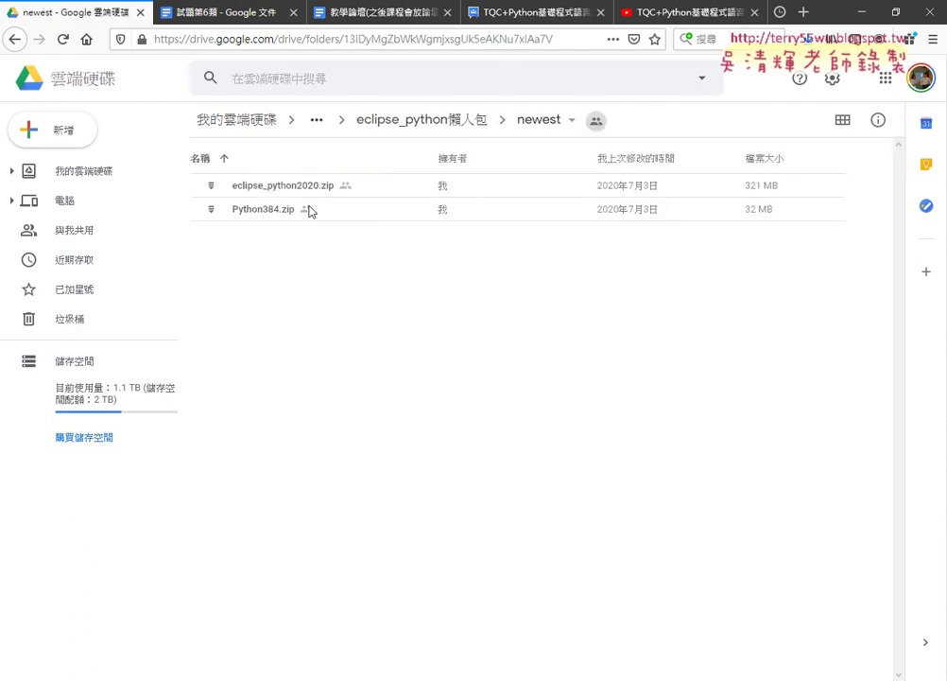
{"action": "left_click", "coordinate": [314, 194]}
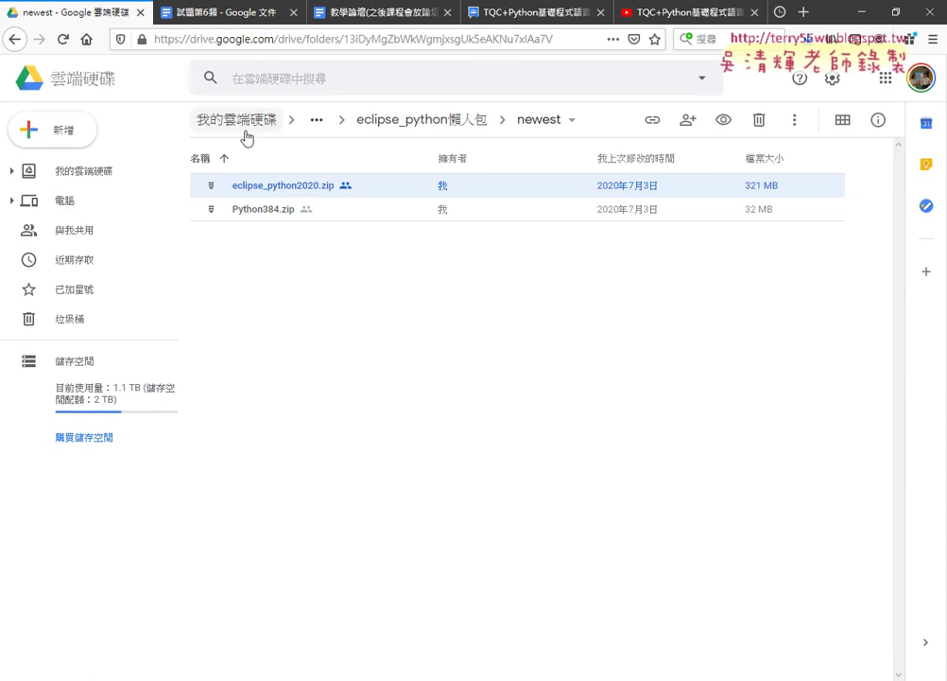
{"action": "left_click", "coordinate": [14, 39]}
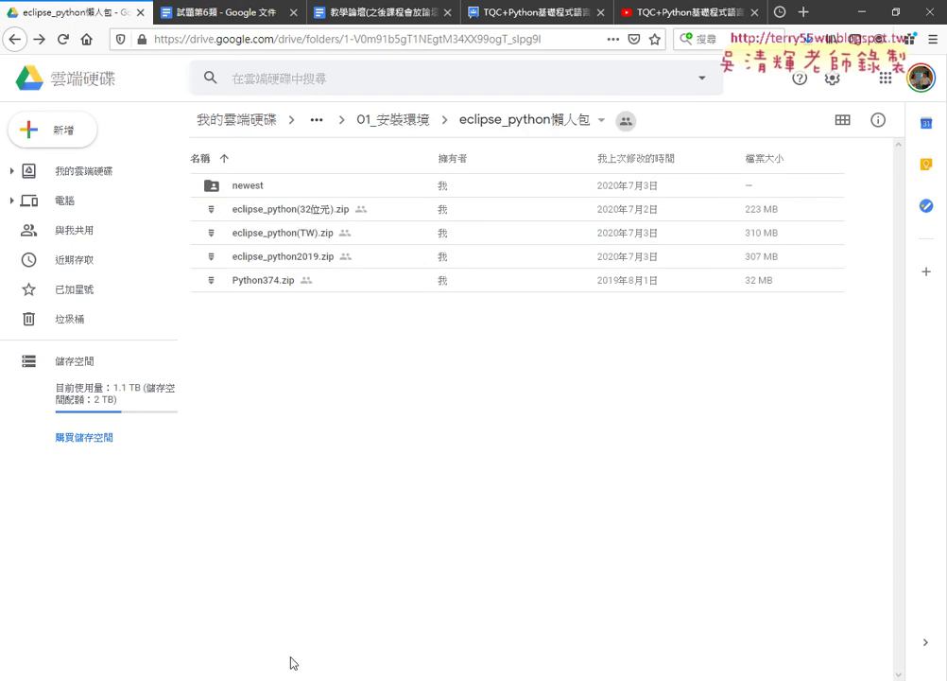
- Start eclipse.exe from eclipse_python, cancel the launcher, and go back up to Windows (C:)
{"action": "left_click", "coordinate": [225, 488]}
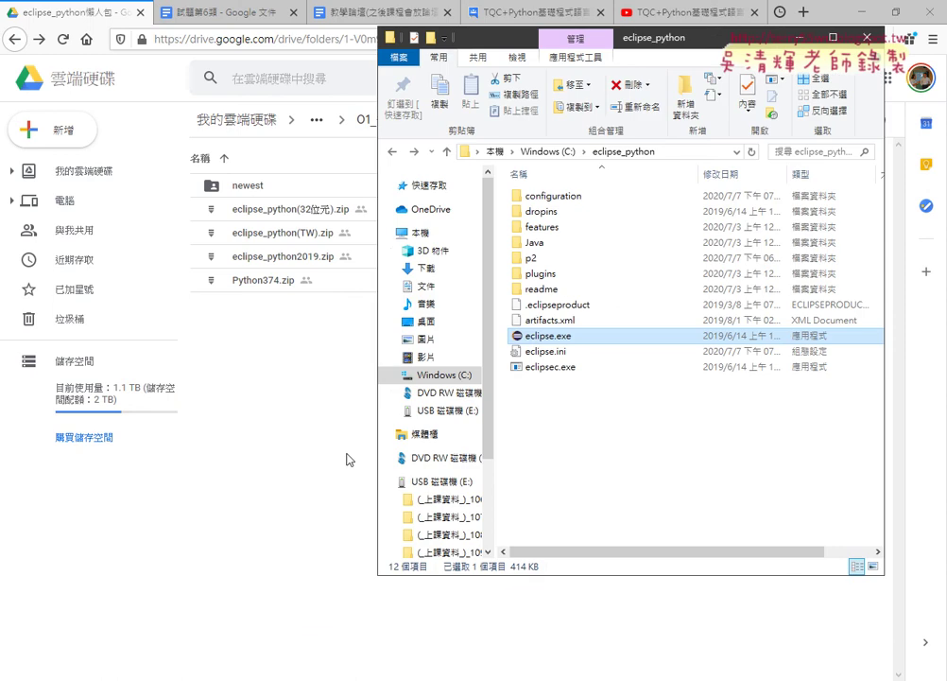
{"action": "double_click", "coordinate": [533, 336]}
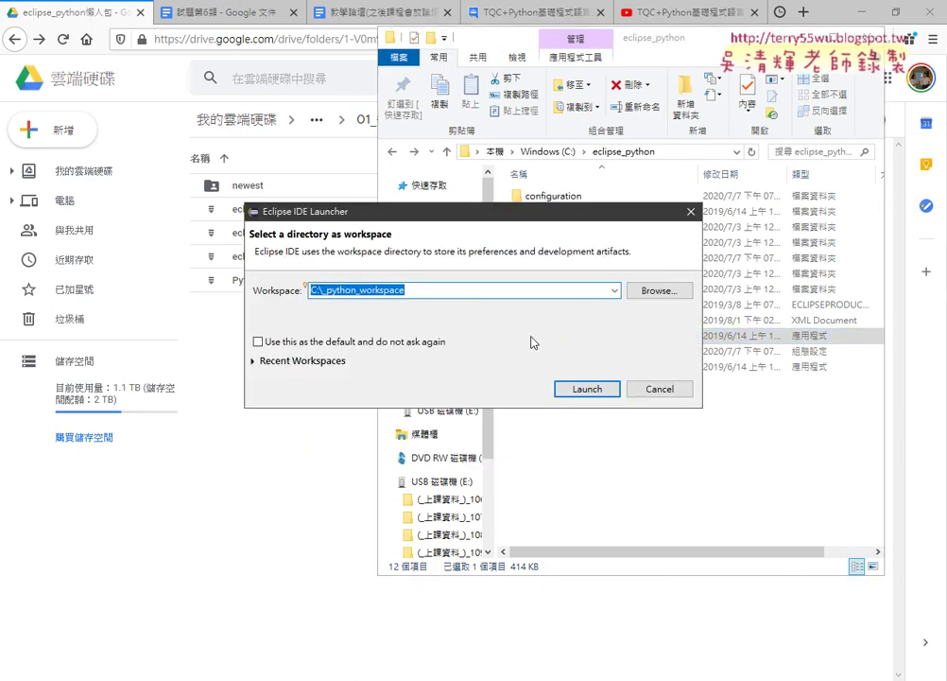
{"action": "left_click", "coordinate": [659, 390]}
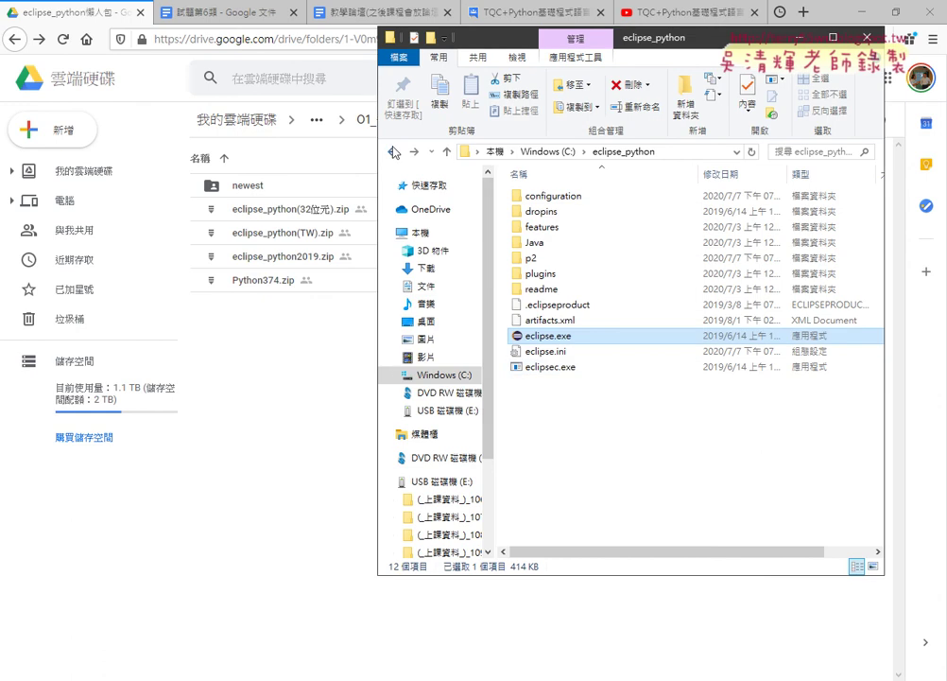
{"action": "left_click", "coordinate": [394, 152]}
- Launch eclipse.exe from the eclipse_python(TW) folder on the C:\python_workspace2020 workspace
{"action": "left_click", "coordinate": [603, 460]}
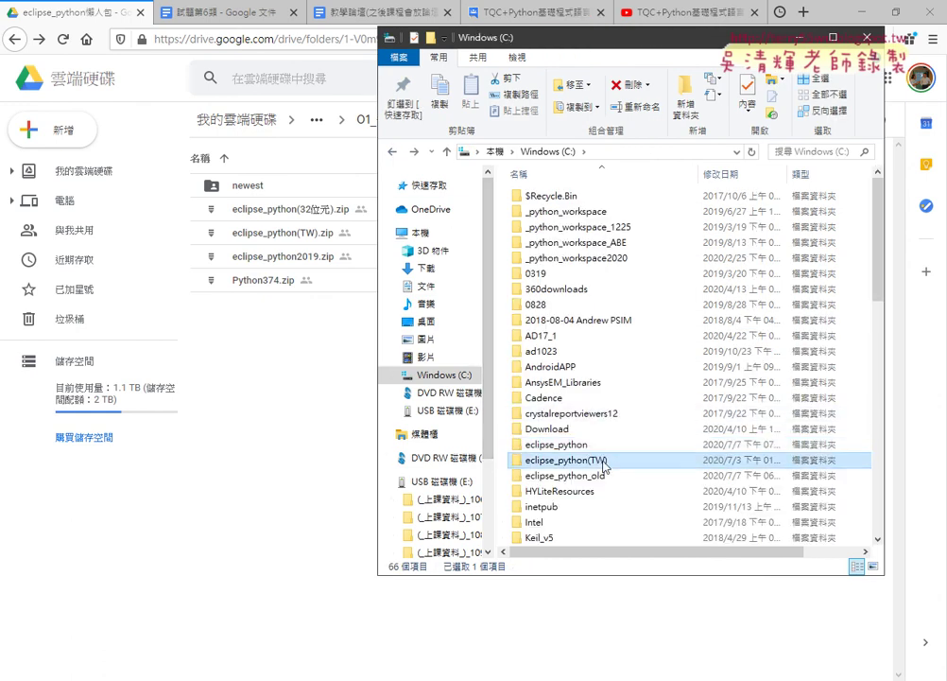
{"action": "double_click", "coordinate": [603, 460]}
{"action": "double_click", "coordinate": [556, 335]}
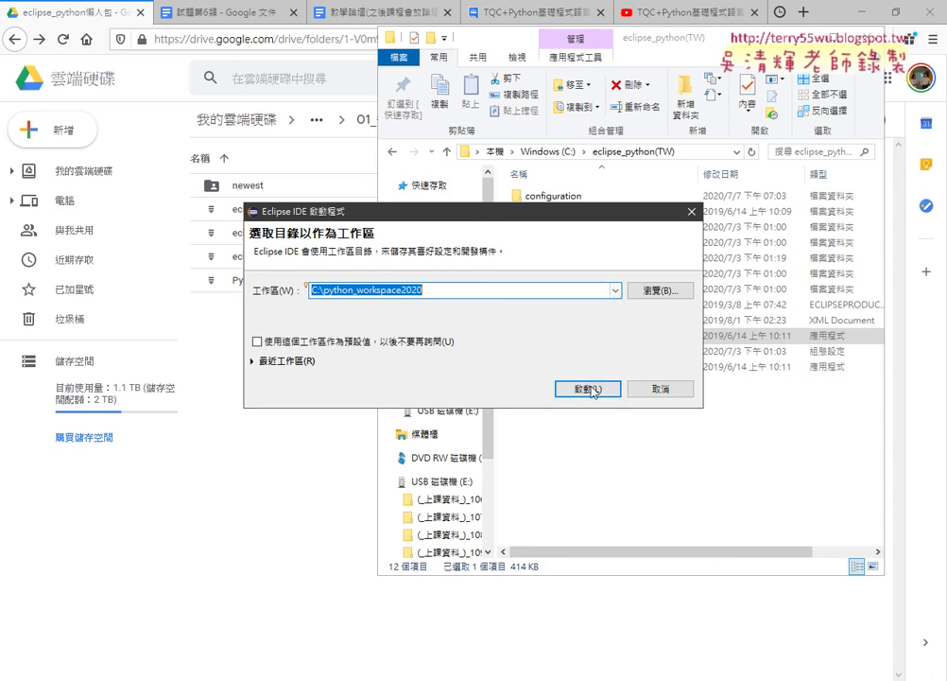
{"action": "left_click", "coordinate": [593, 388]}
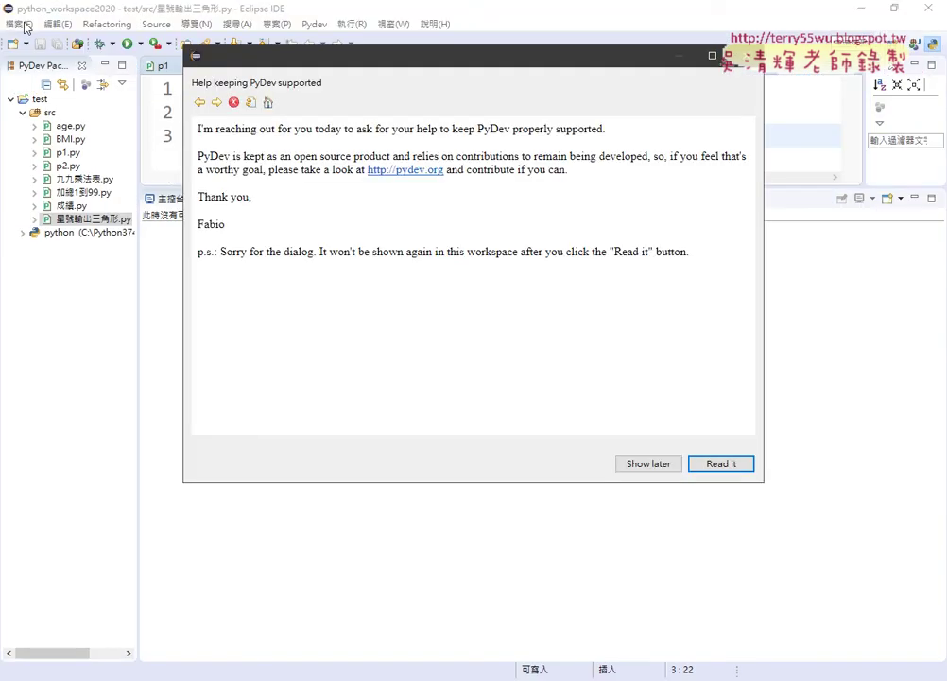
- Postpone the PyDev notice, browse the 編輯, Refactoring and 導覽 menus, then exit Eclipse with 結束
{"action": "left_click", "coordinate": [654, 463]}
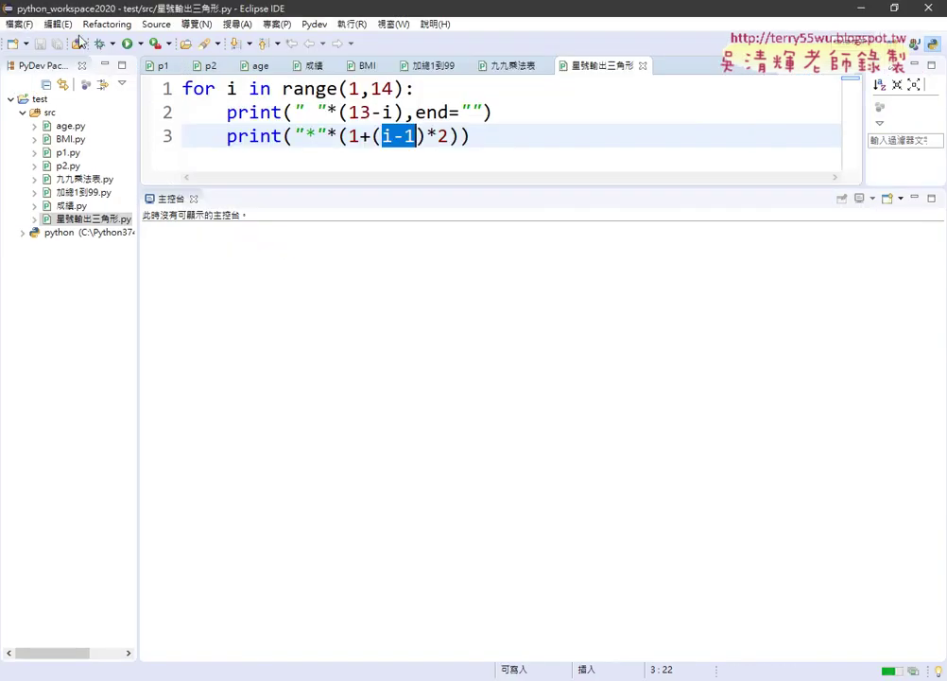
{"action": "left_click", "coordinate": [19, 24]}
{"action": "mouse_move", "coordinate": [55, 28]}
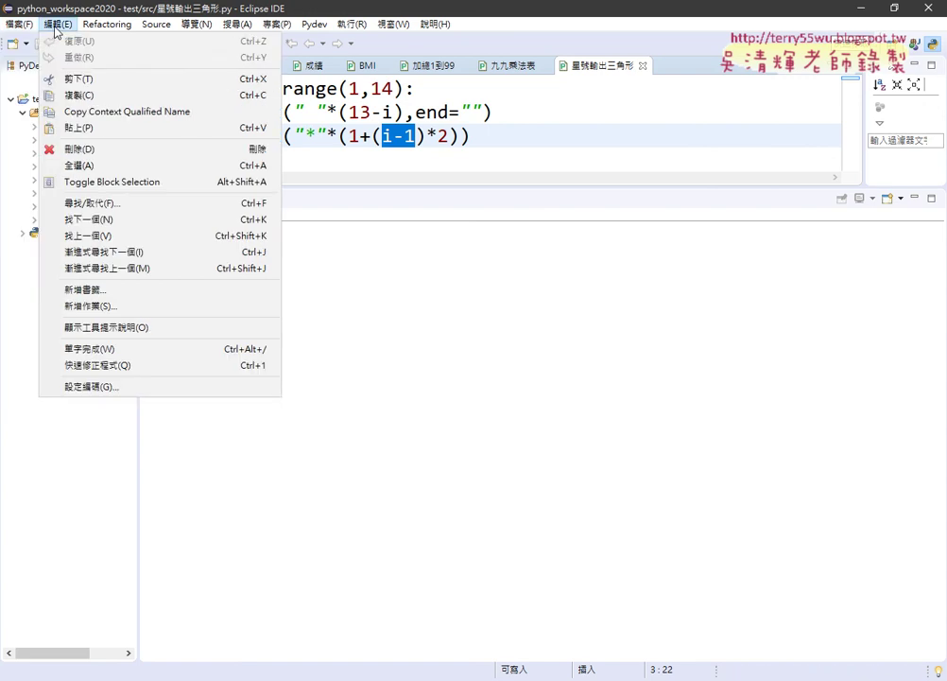
{"action": "mouse_move", "coordinate": [103, 29]}
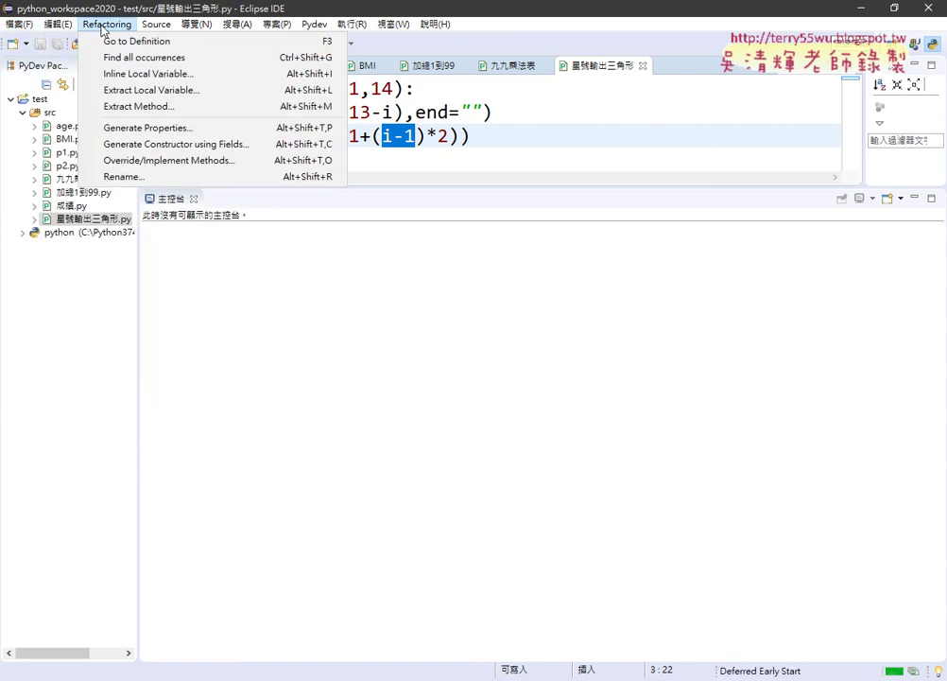
{"action": "left_click", "coordinate": [157, 26]}
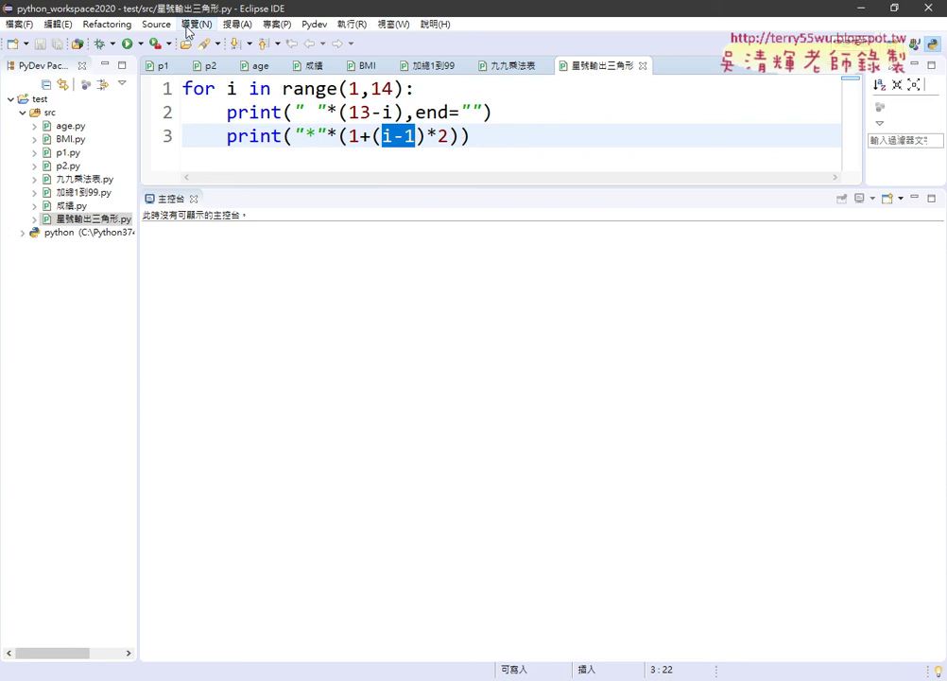
{"action": "left_click", "coordinate": [189, 27]}
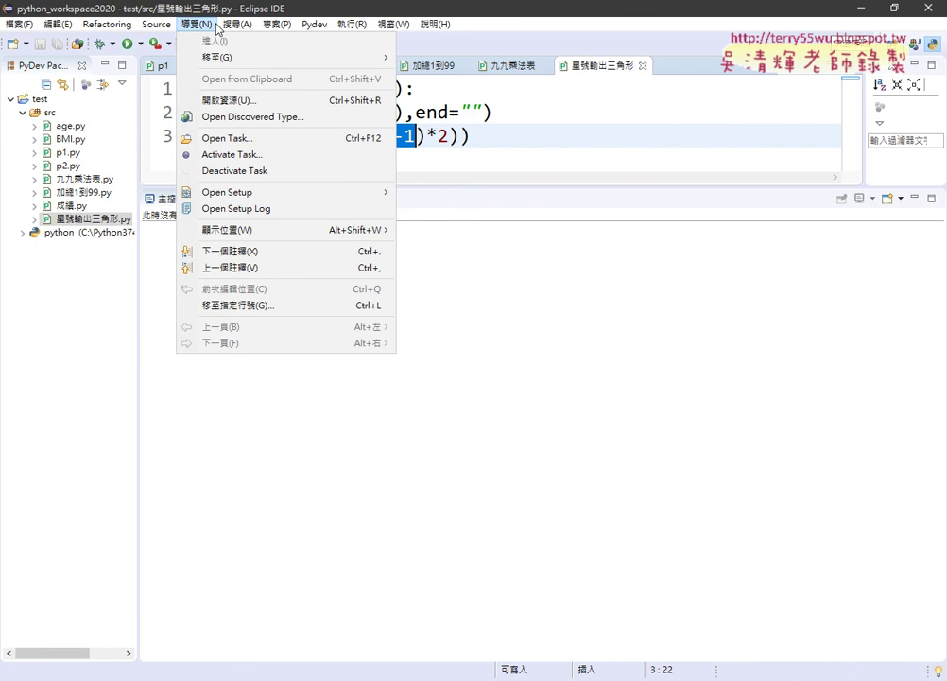
{"action": "left_click", "coordinate": [924, 21]}
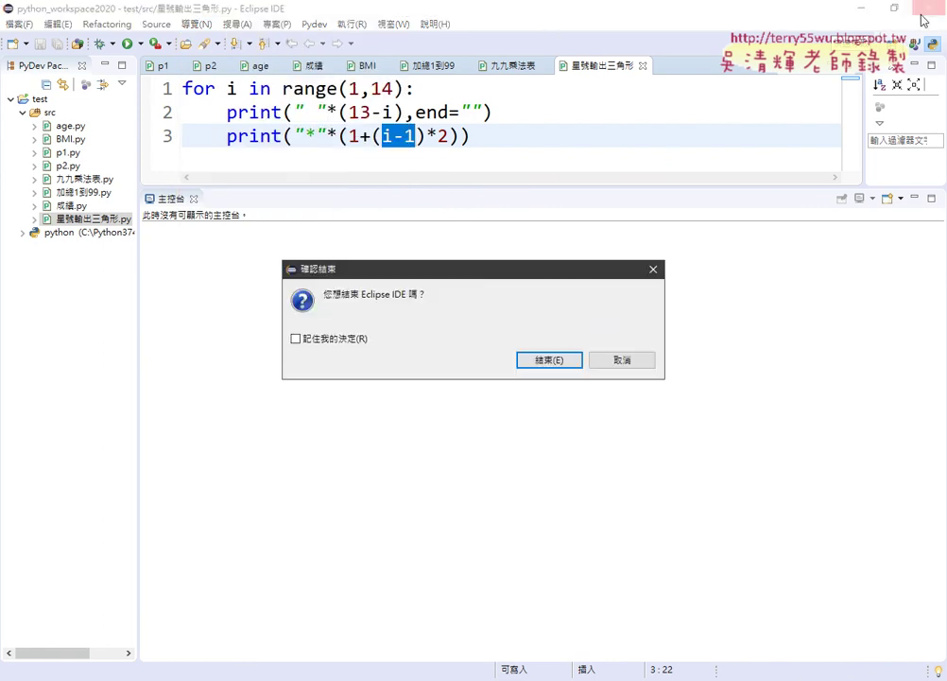
{"action": "left_click", "coordinate": [550, 361]}
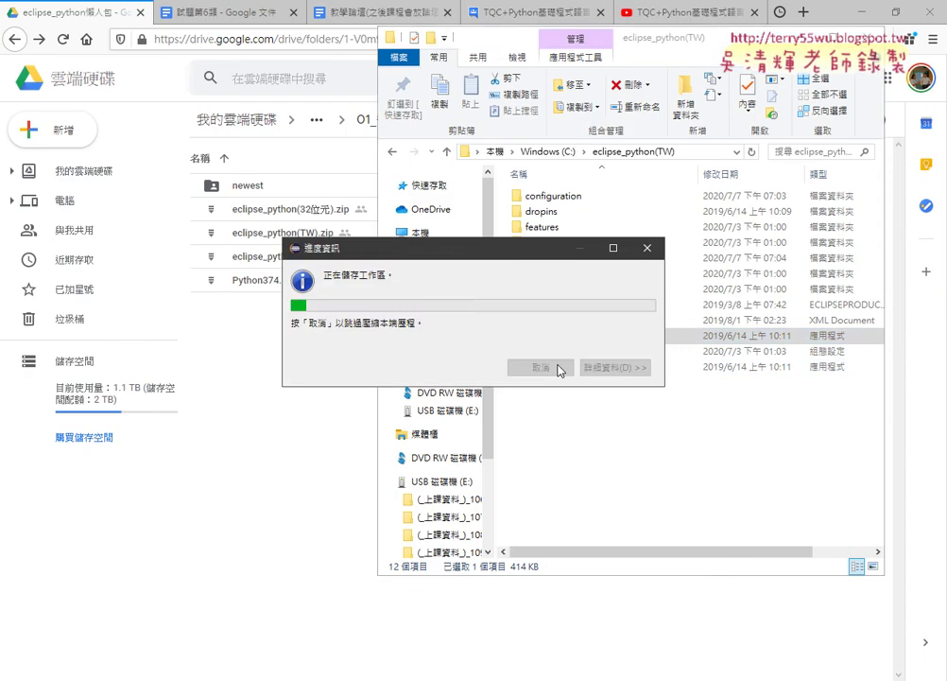
- Launch eclipse.exe from C:\eclipse_python_old on the C:\tqcpythonworkspace workspace
{"action": "left_click", "coordinate": [548, 151]}
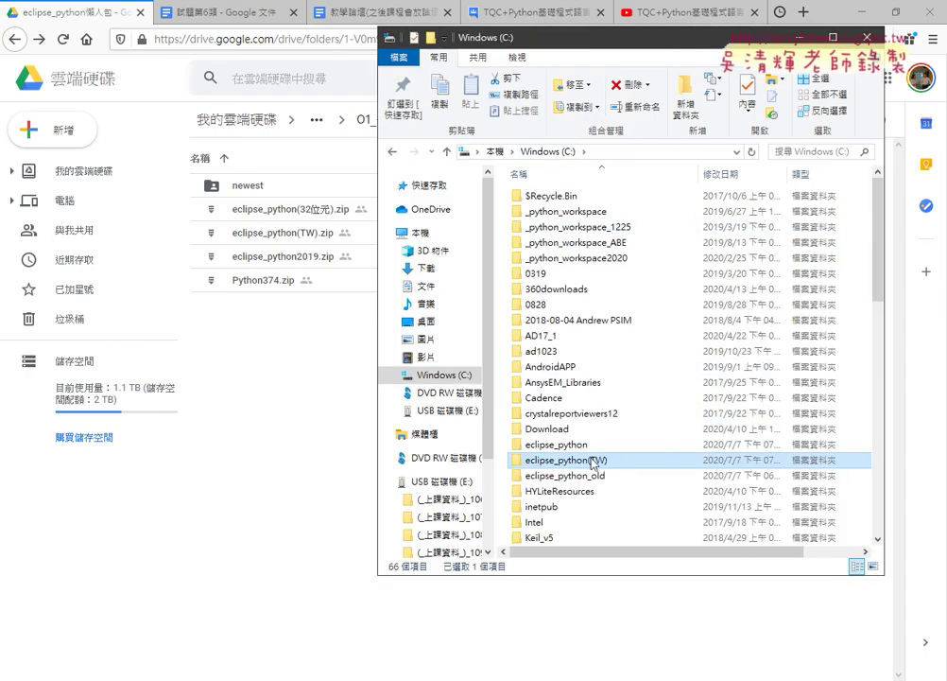
{"action": "double_click", "coordinate": [565, 475]}
{"action": "double_click", "coordinate": [546, 322]}
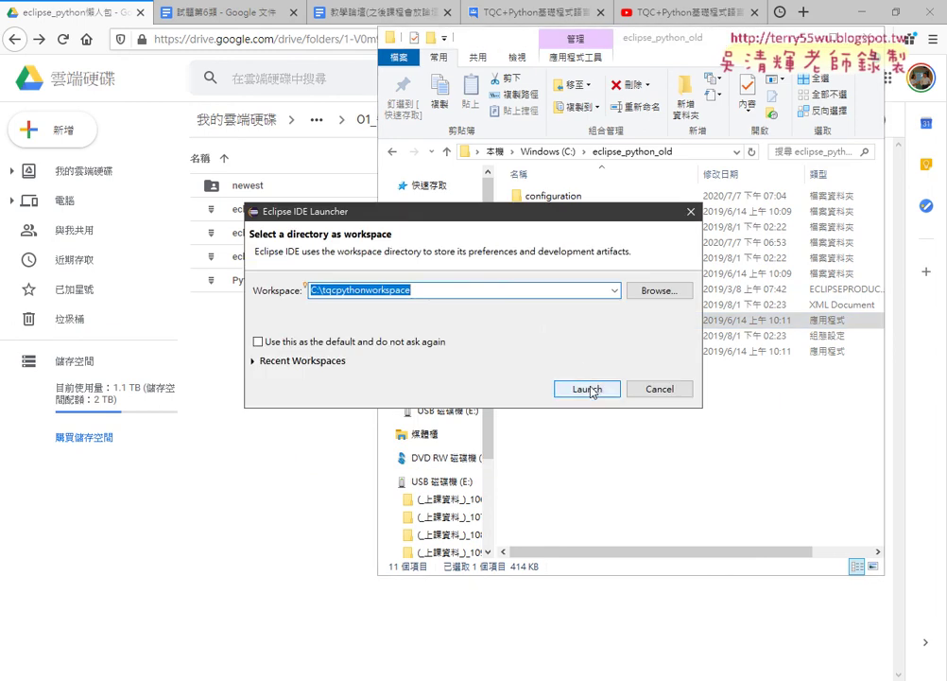
{"action": "left_click", "coordinate": [592, 389]}
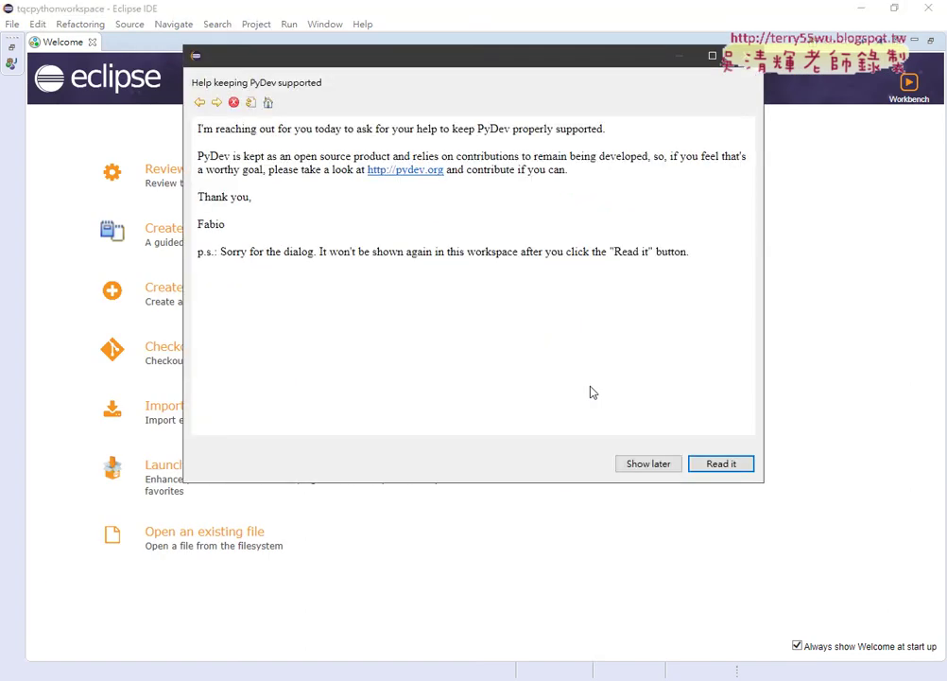
- Dismiss the PyDev notice and Welcome page, then expand test > src to list its .py files
{"action": "left_click", "coordinate": [648, 462]}
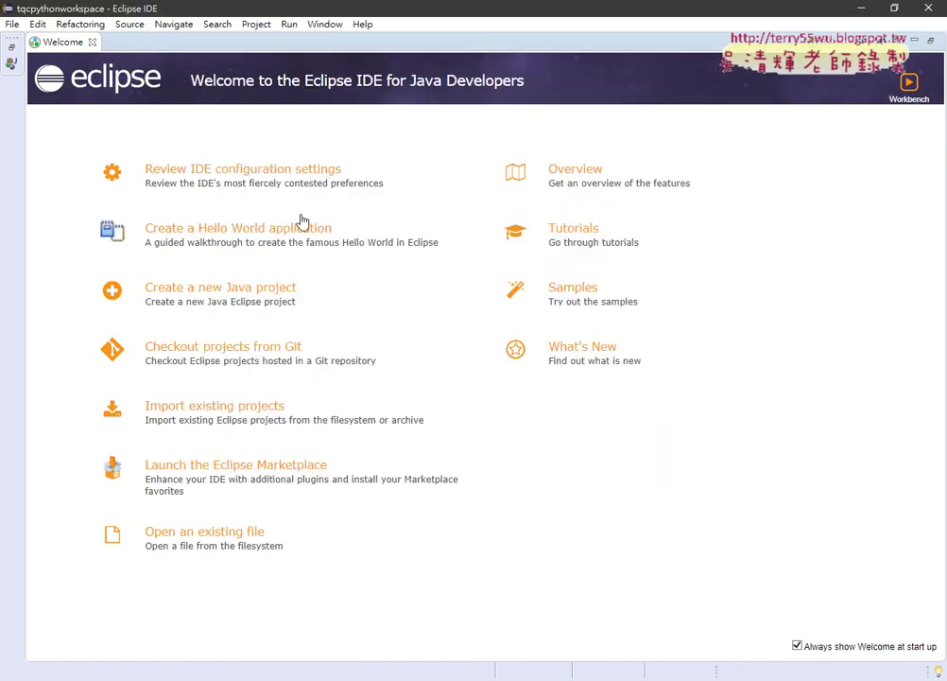
{"action": "left_click", "coordinate": [91, 41]}
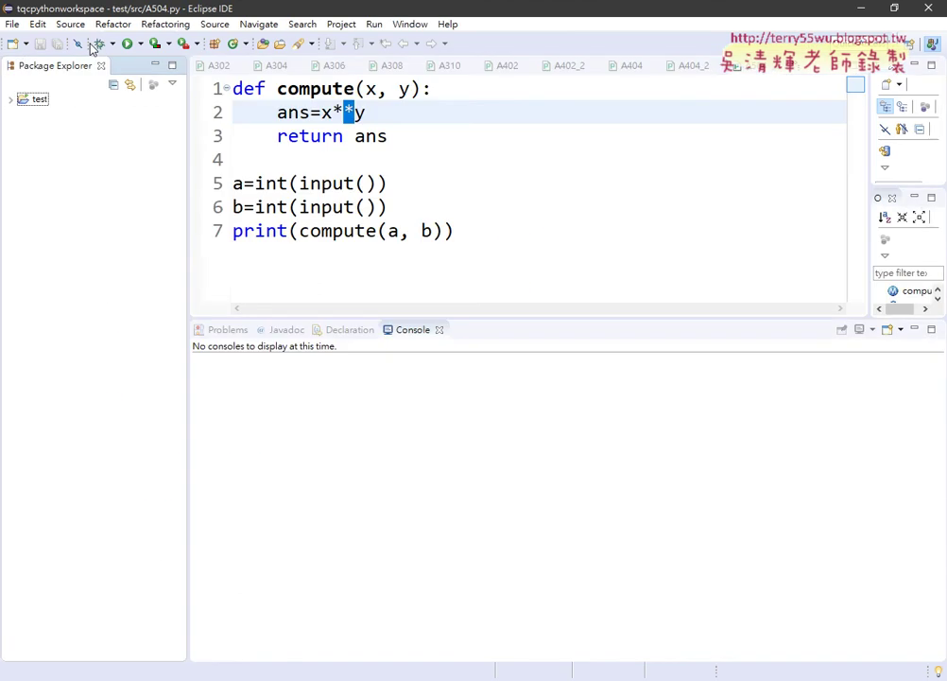
{"action": "left_click", "coordinate": [10, 99]}
{"action": "left_click", "coordinate": [22, 114]}
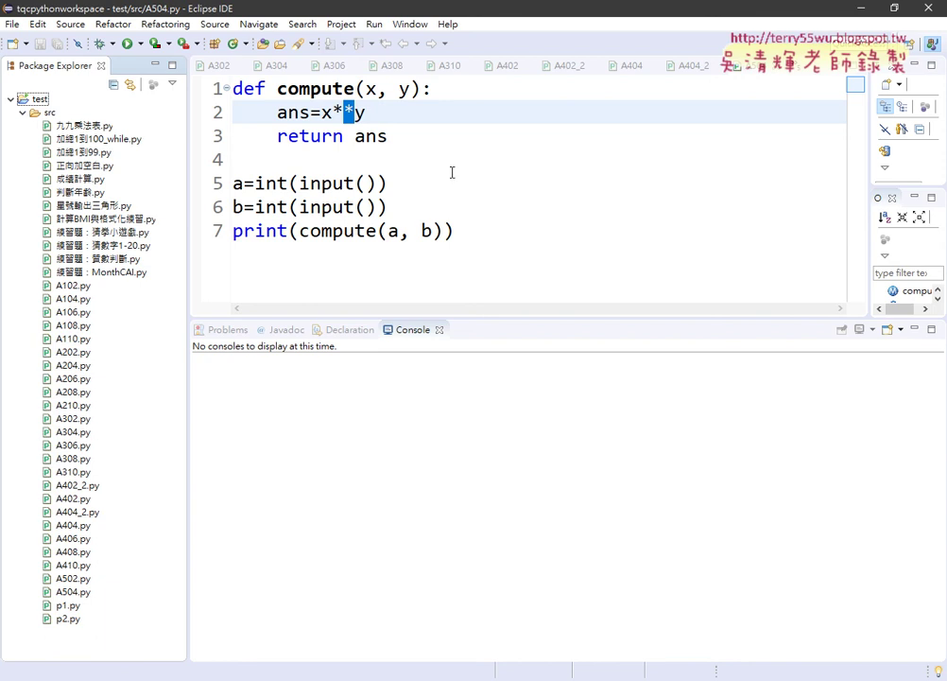
- Inspect the C:\tqcpythonworkspace path under Switch Workspace > Other, cancel, and return to Firefox
{"action": "left_click", "coordinate": [13, 25]}
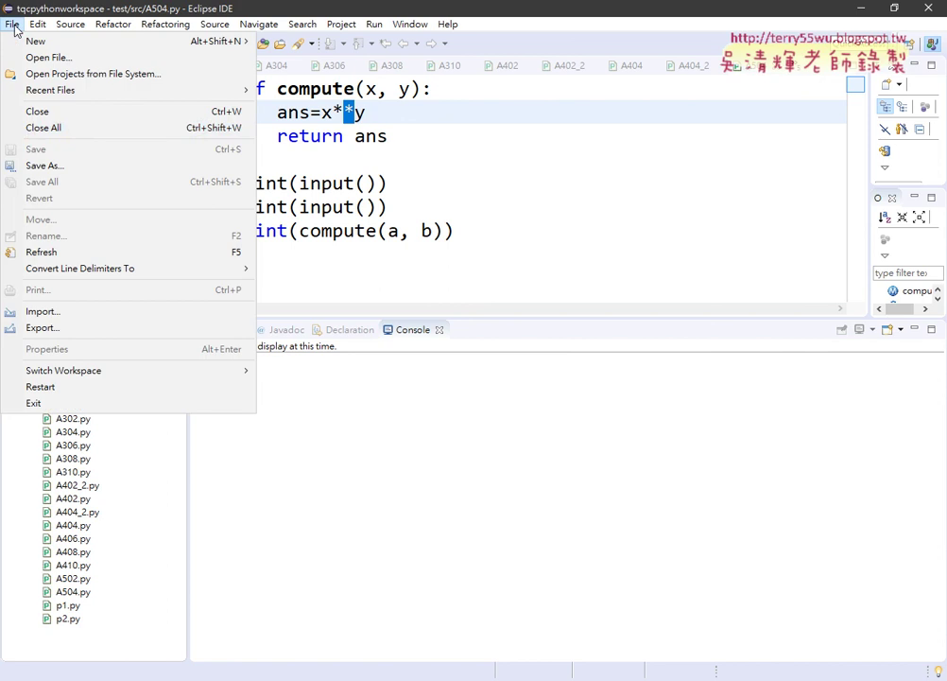
{"action": "mouse_move", "coordinate": [75, 370]}
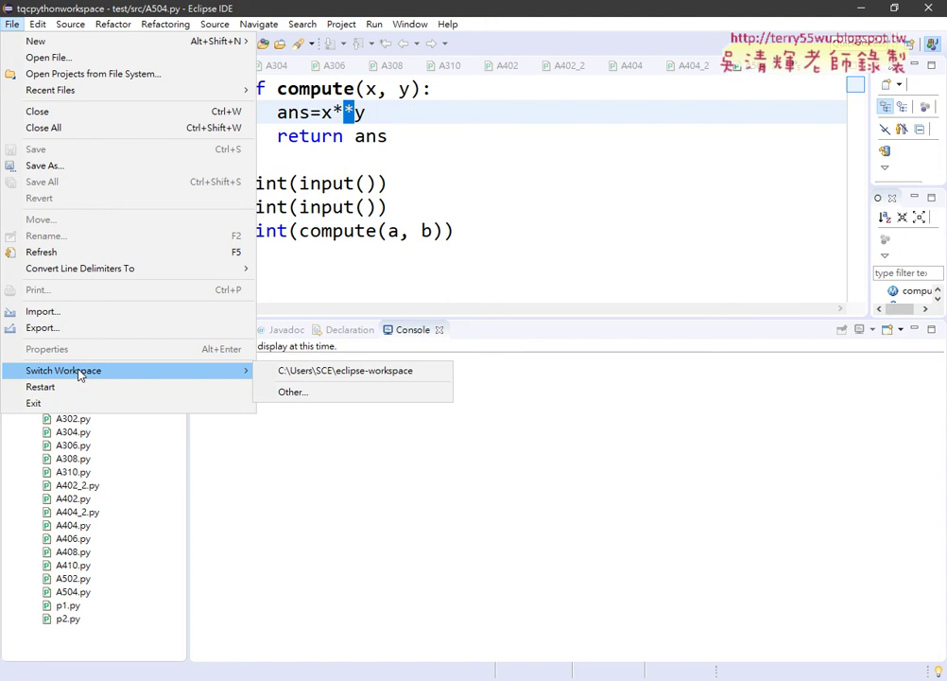
{"action": "left_click", "coordinate": [292, 392]}
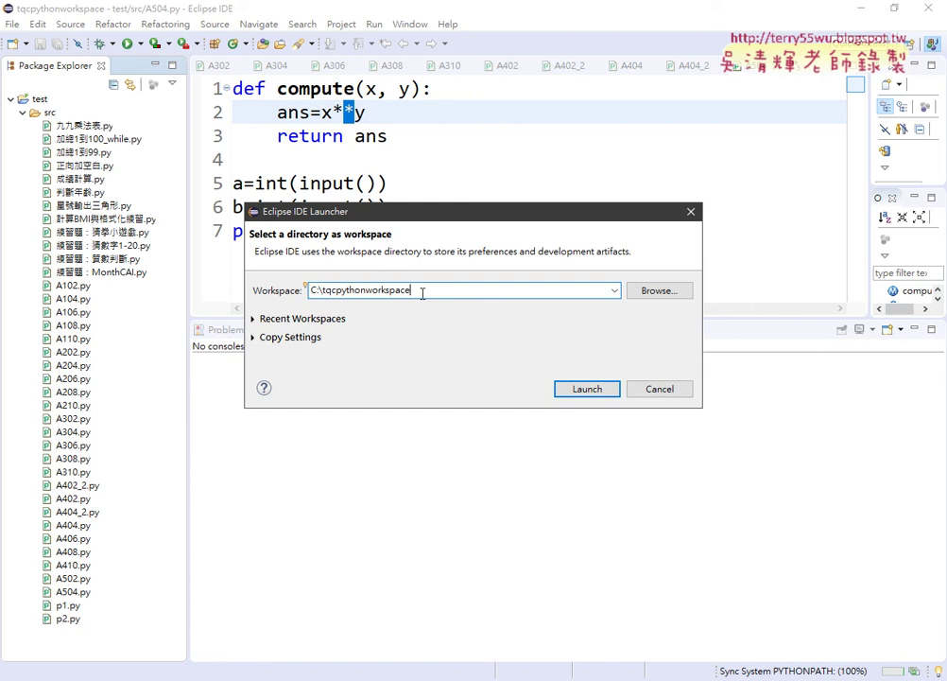
{"action": "left_click_drag", "start_coordinate": [422, 294], "coordinate": [303, 302]}
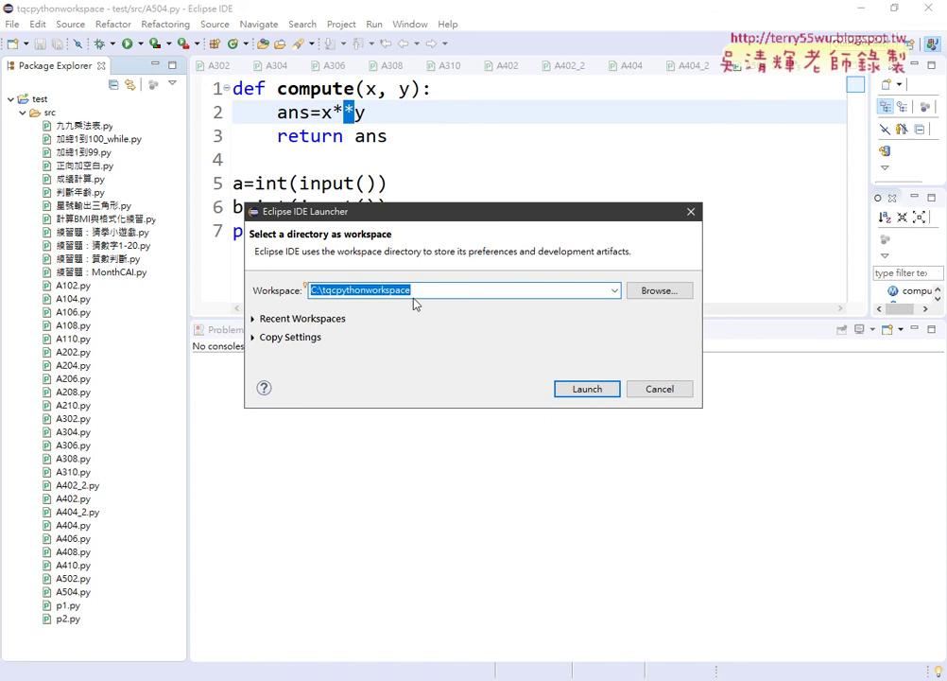
{"action": "left_click_drag", "start_coordinate": [413, 290], "coordinate": [298, 285]}
{"action": "left_click", "coordinate": [322, 290]}
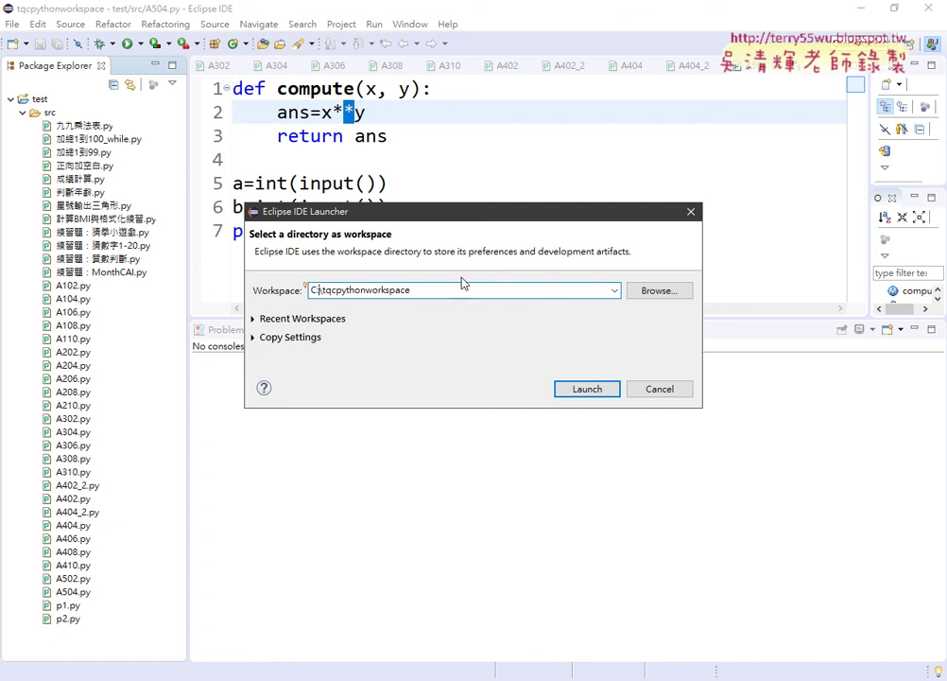
{"action": "left_click_drag", "start_coordinate": [410, 290], "coordinate": [322, 290]}
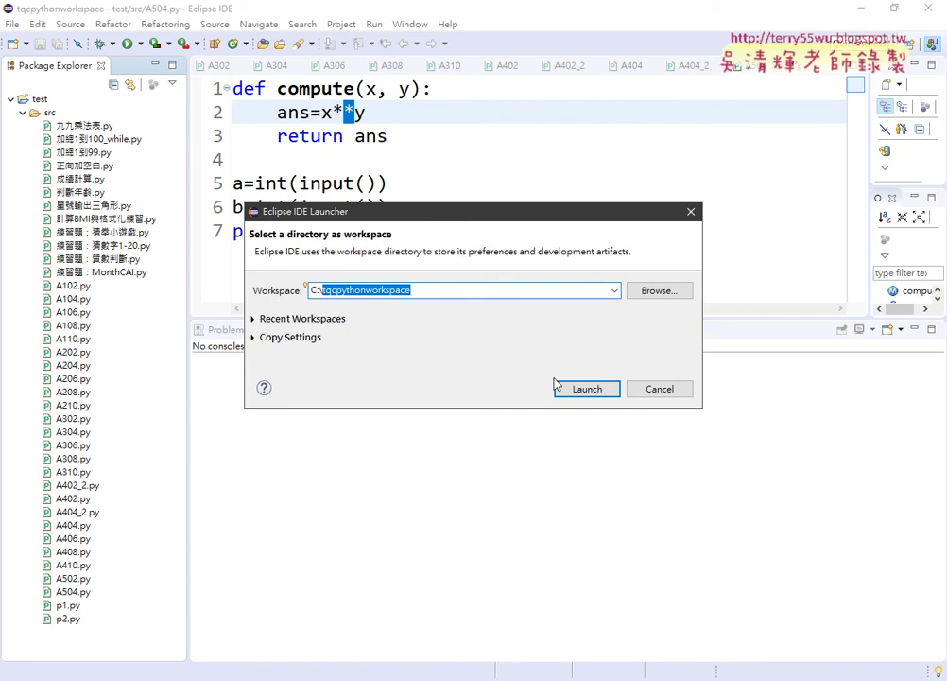
{"action": "left_click", "coordinate": [663, 392]}
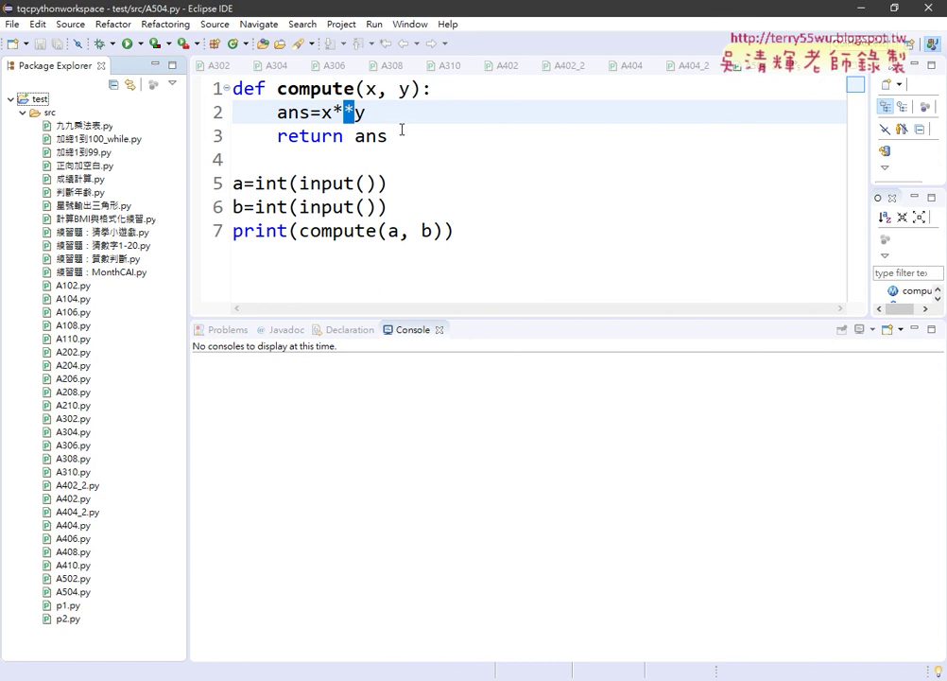
{"action": "key", "text": "alt+Tab"}
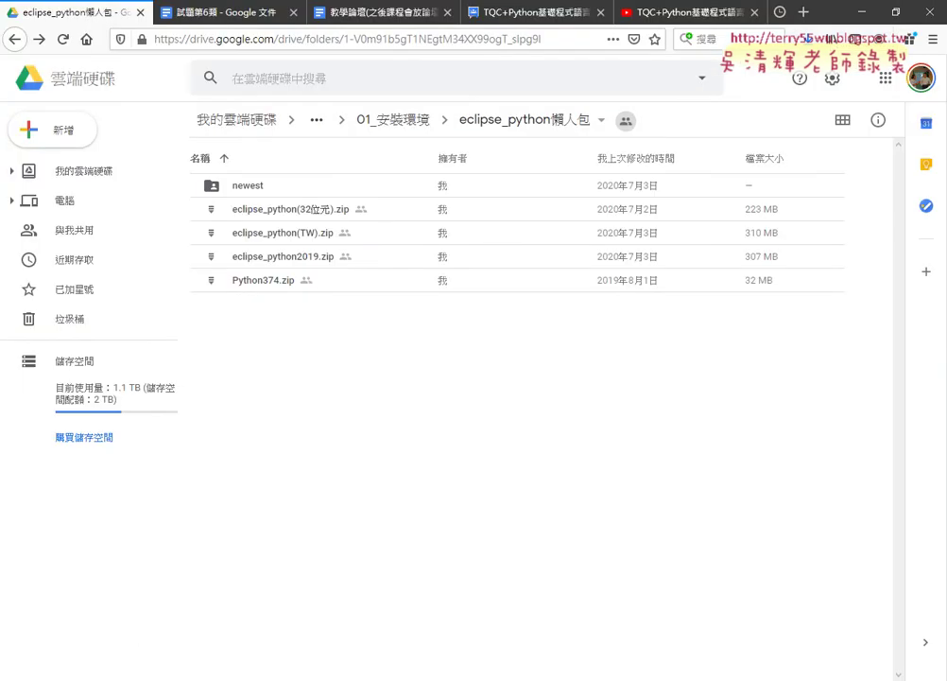
- Open the 8th class post (406-504) in Google Groups and follow its YouTube playlist link
{"action": "left_click", "coordinate": [13, 42]}
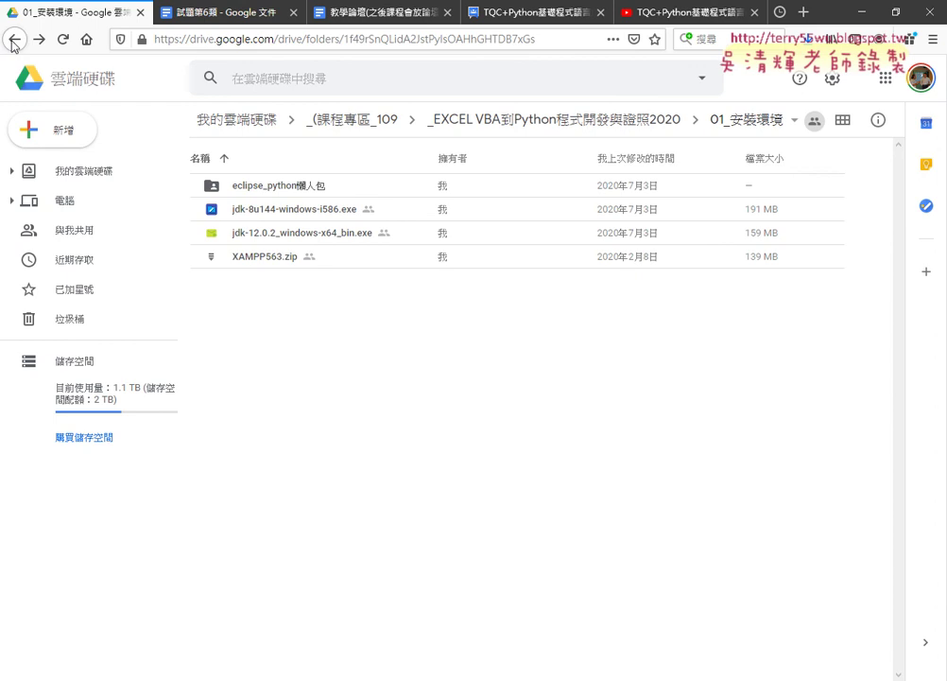
{"action": "left_click", "coordinate": [545, 13]}
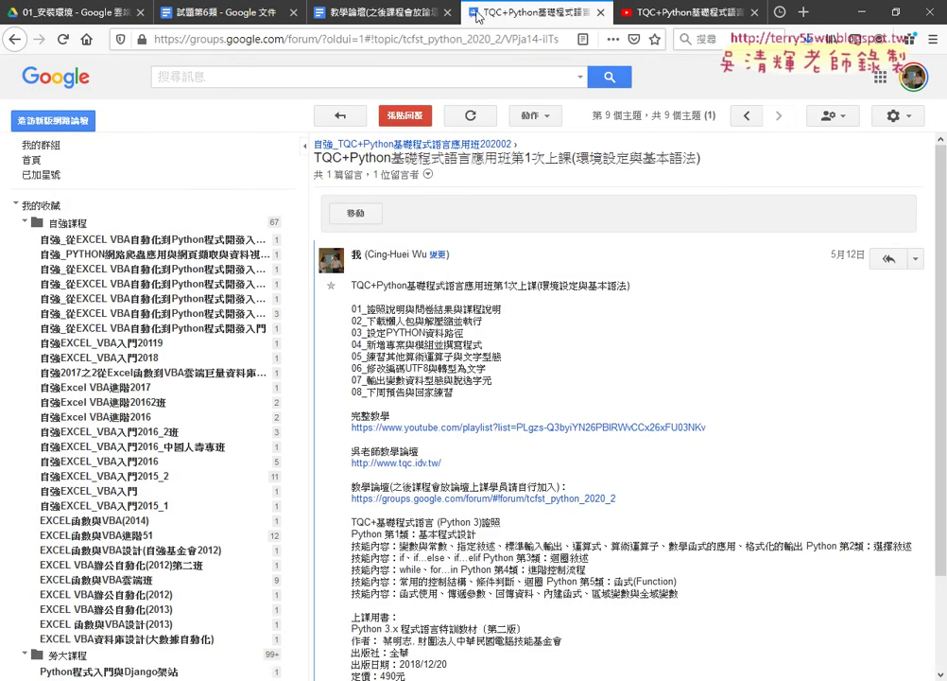
{"action": "left_click", "coordinate": [16, 41]}
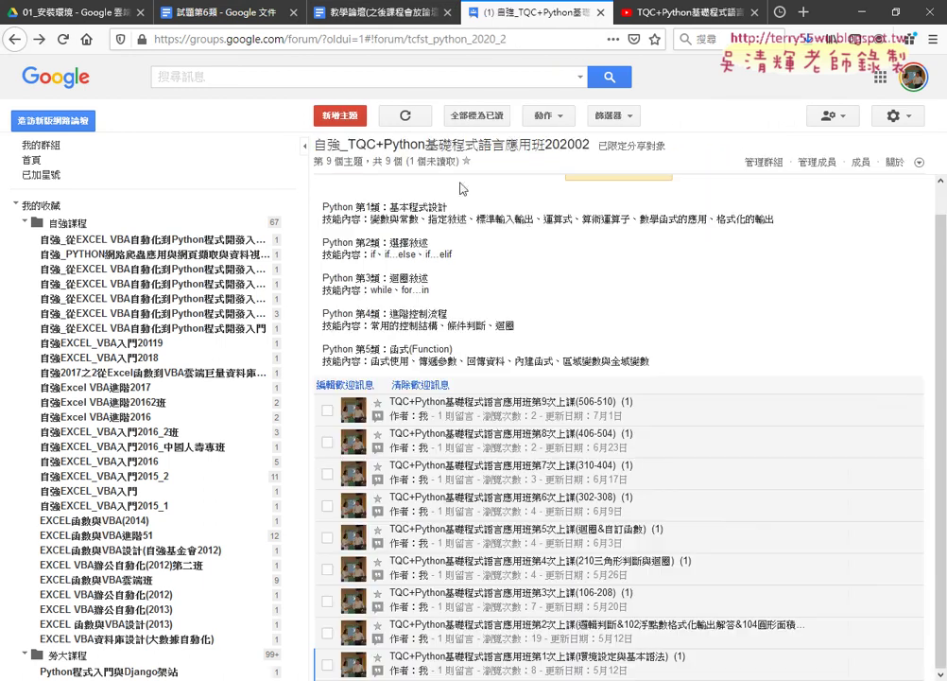
{"action": "left_click", "coordinate": [555, 437]}
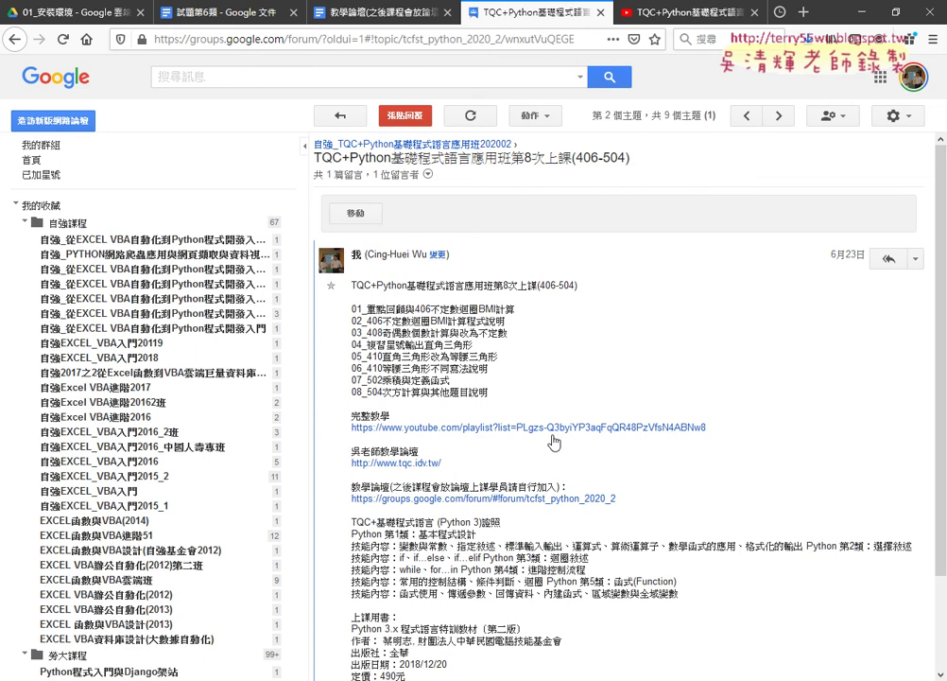
{"action": "left_click_drag", "start_coordinate": [710, 429], "coordinate": [406, 429]}
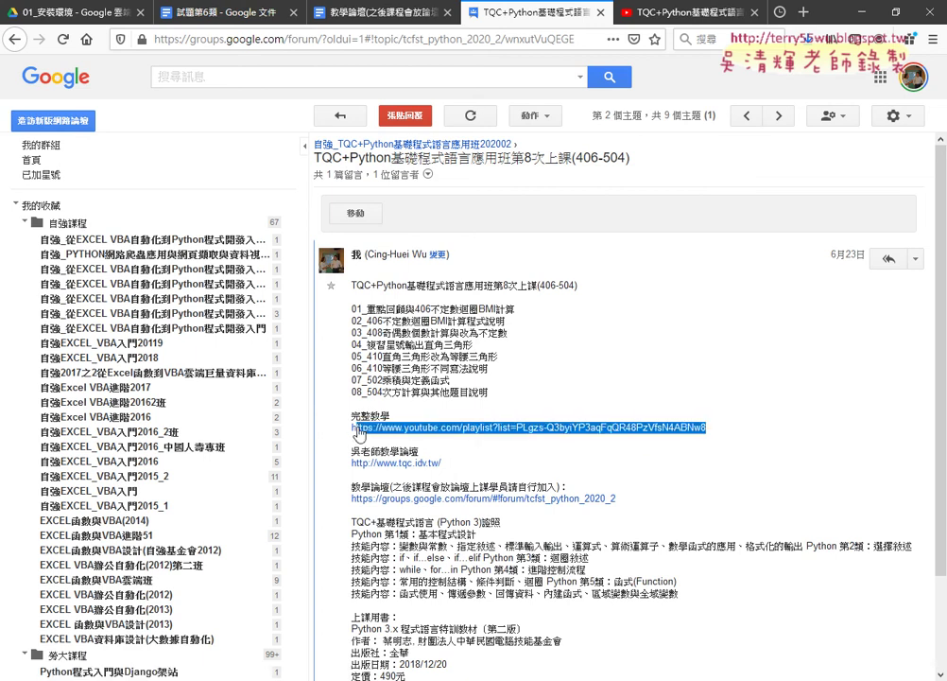
{"action": "left_click", "coordinate": [397, 430]}
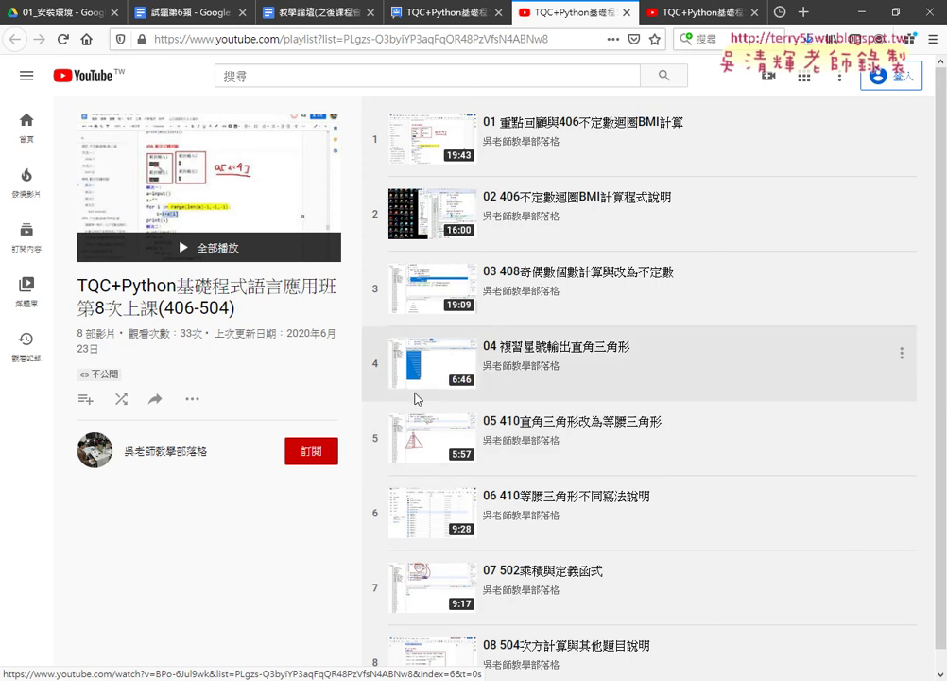
- Search 'python' in a new tab and navigate from python.org to the PyPI home page
{"action": "left_click", "coordinate": [802, 12]}
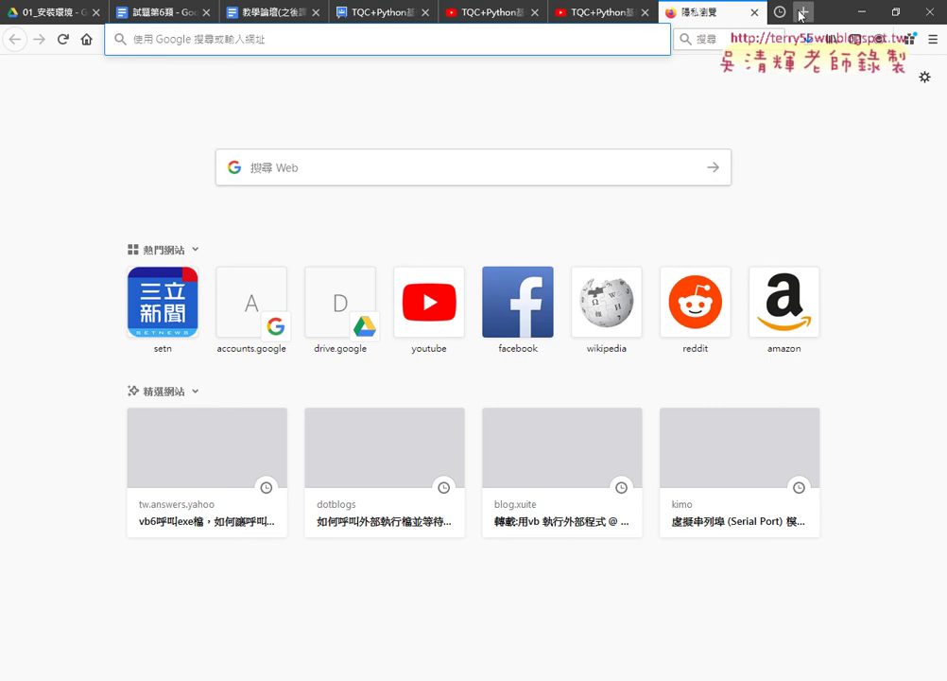
{"action": "type", "text": "ㄊㄡ"}
{"action": "key", "text": "BackSpace"}
{"action": "key", "text": "BackSpace"}
{"action": "type", "text": "python"}
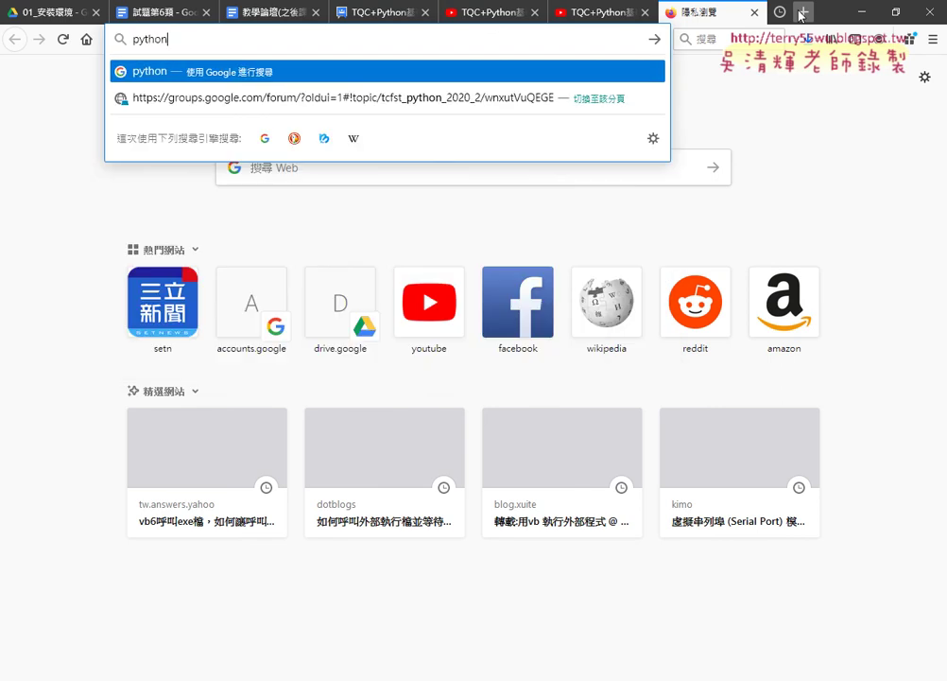
{"action": "key", "text": "Return"}
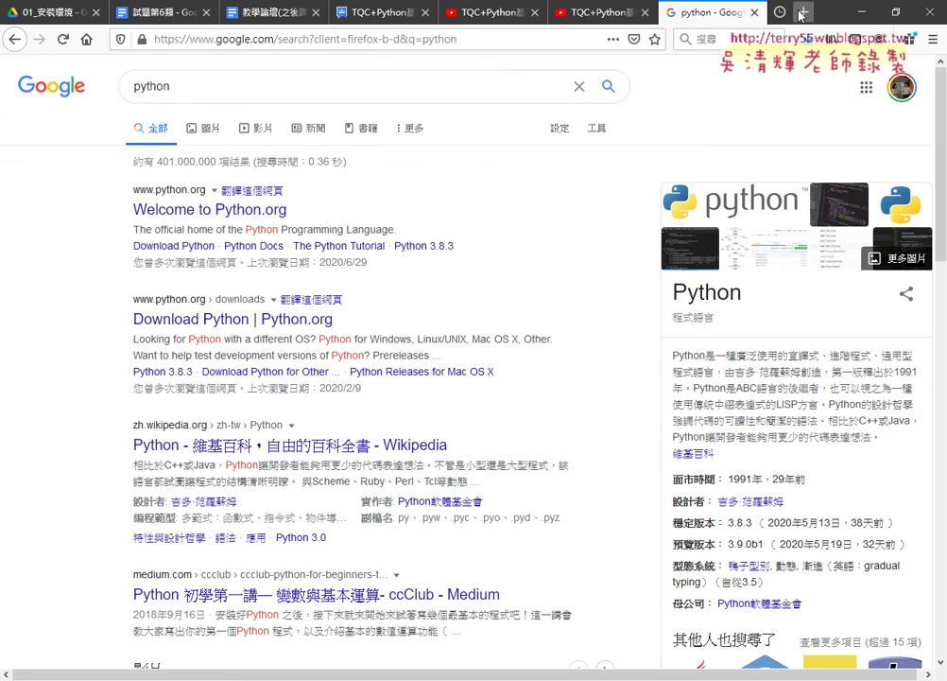
{"action": "left_click", "coordinate": [250, 217]}
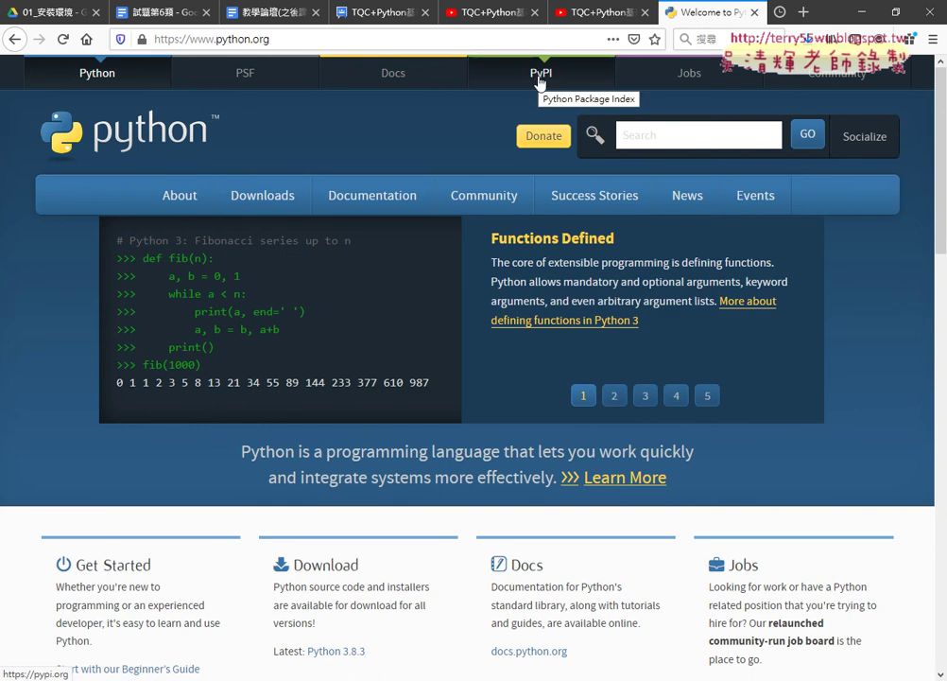
{"action": "left_click", "coordinate": [540, 82]}
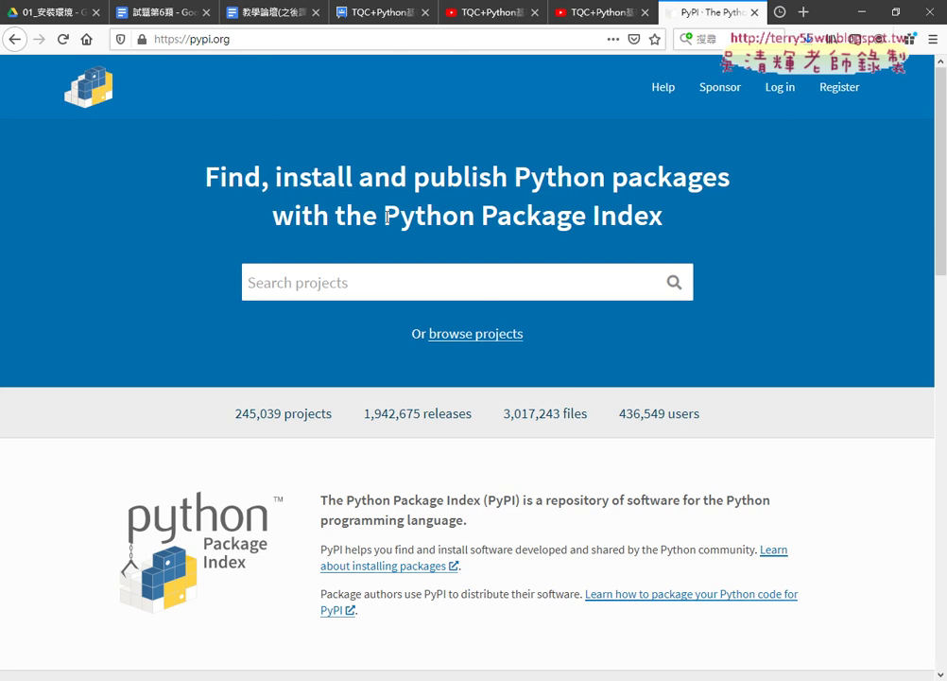
{"action": "left_click_drag", "start_coordinate": [384, 215], "coordinate": [665, 217]}
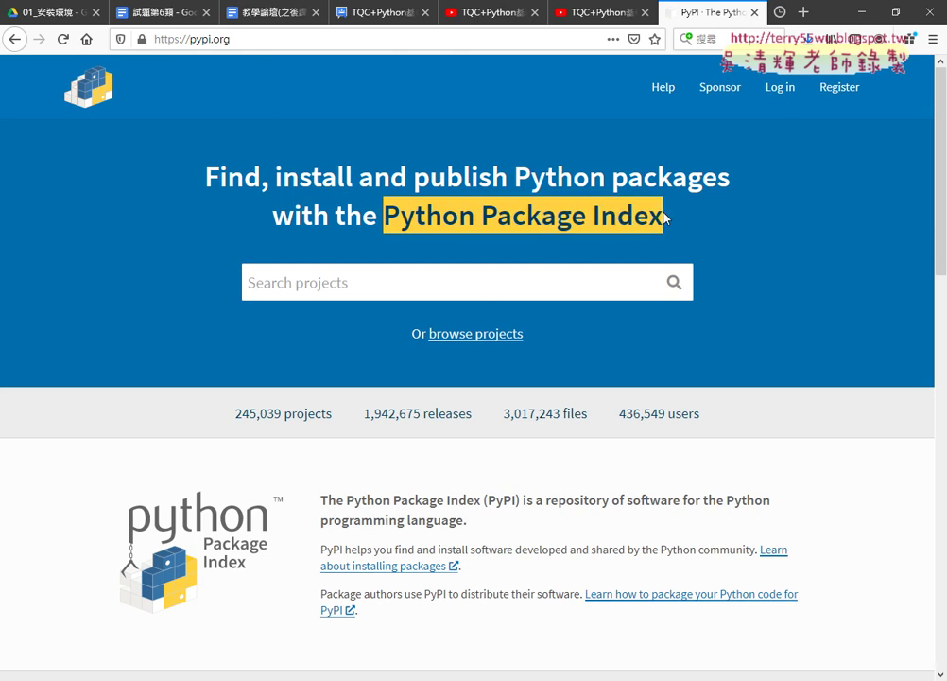
- Search PyPI for 'youtube' and scroll through the 949 matching projects
{"action": "left_click_drag", "start_coordinate": [592, 216], "coordinate": [377, 219]}
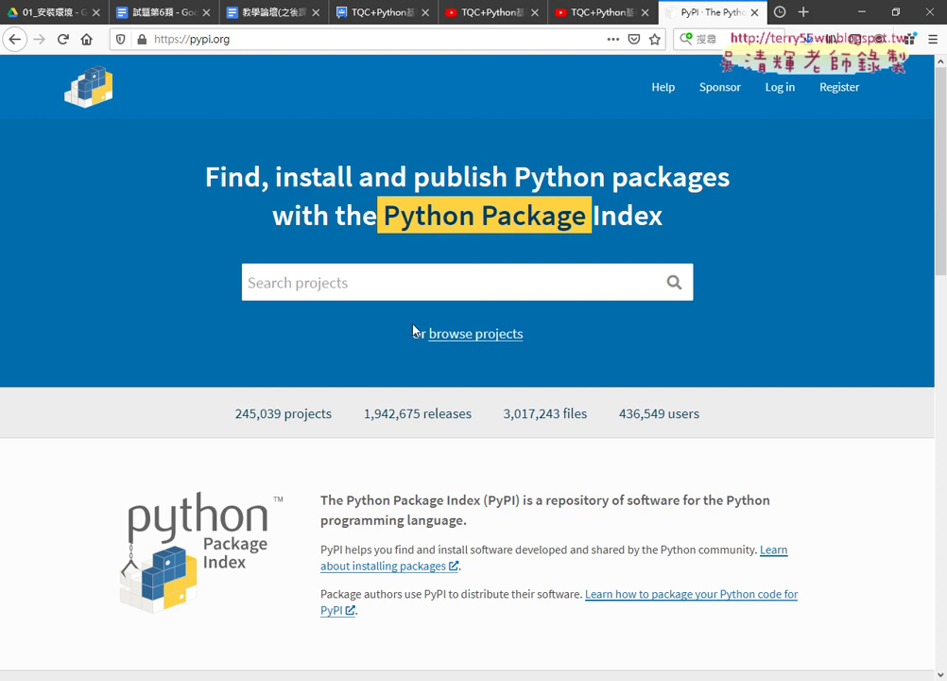
{"action": "left_click", "coordinate": [402, 294]}
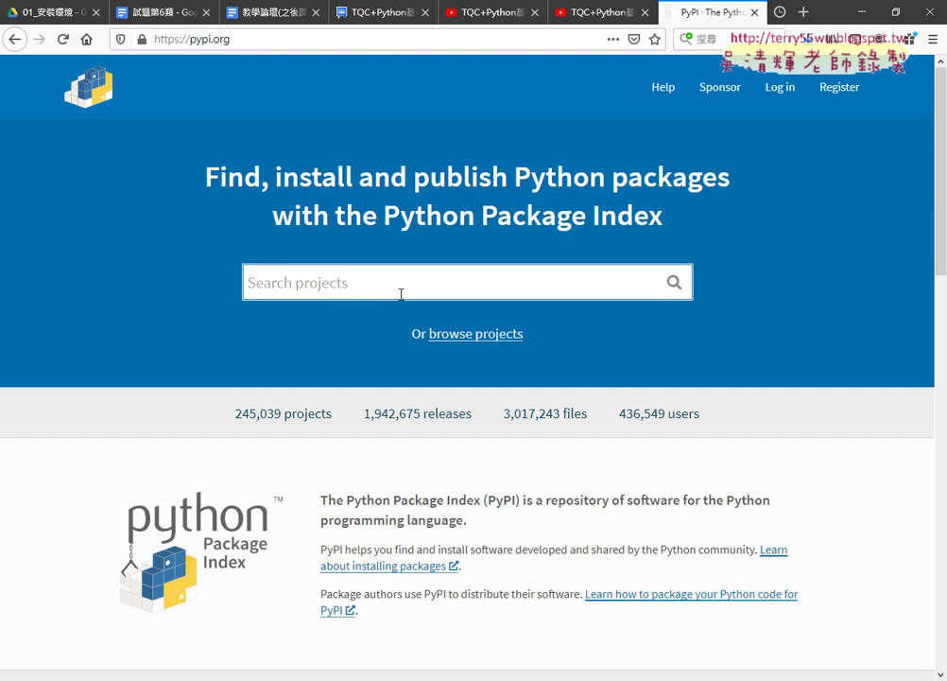
{"action": "type", "text": "yo"}
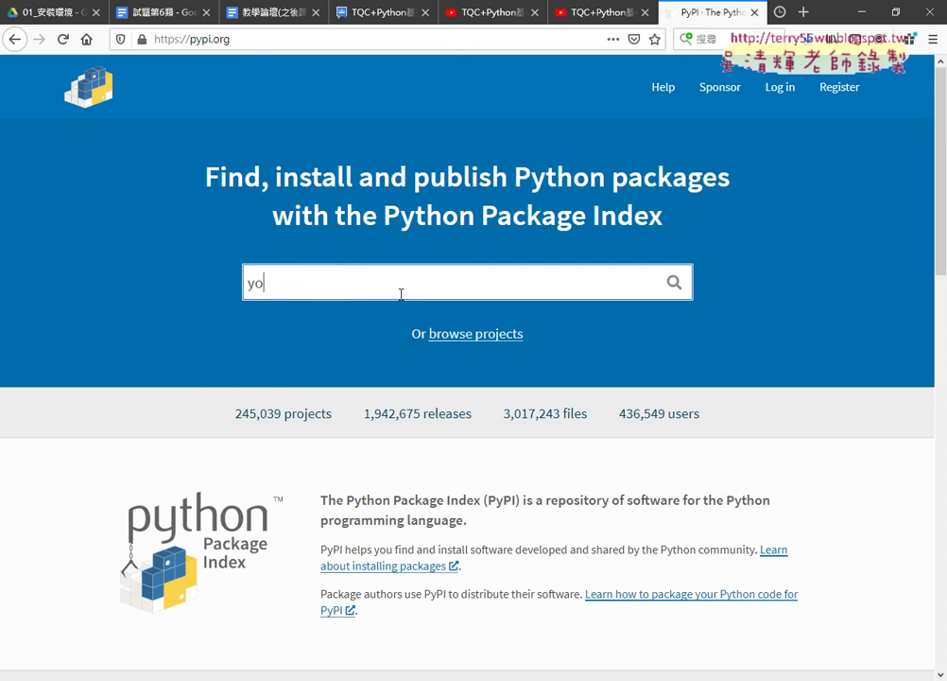
{"action": "type", "text": "utub"}
{"action": "type", "text": "e"}
{"action": "key", "text": "Return"}
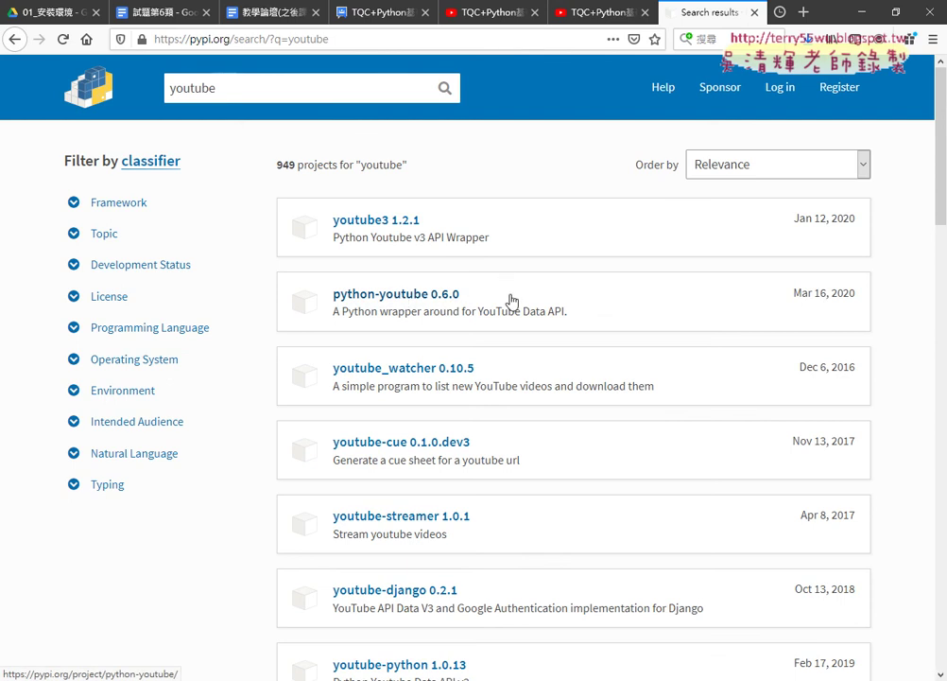
{"action": "scroll", "coordinate": [510, 301], "scroll_direction": "down", "scroll_amount": 3}
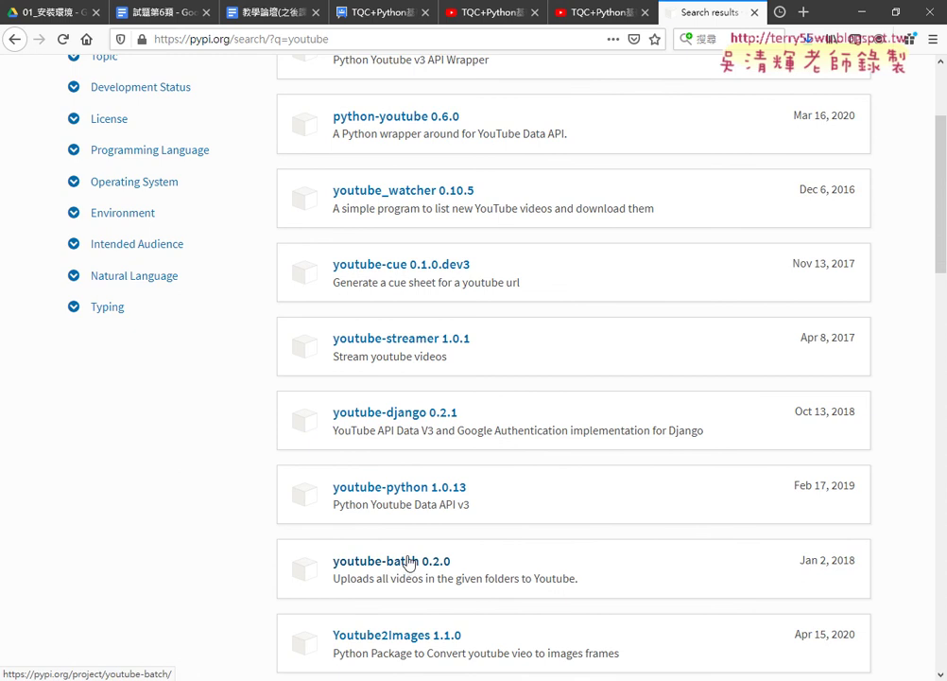
{"action": "scroll", "coordinate": [408, 564], "scroll_direction": "up", "scroll_amount": 3}
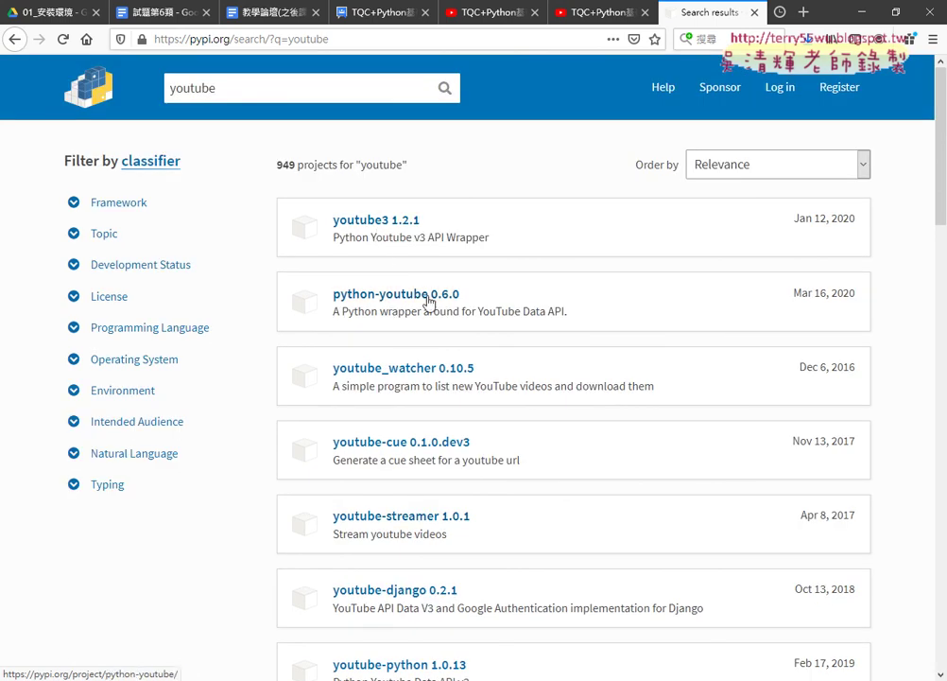
{"action": "scroll", "coordinate": [427, 301], "scroll_direction": "down", "scroll_amount": 3}
{"action": "scroll", "coordinate": [434, 302], "scroll_direction": "down", "scroll_amount": 3}
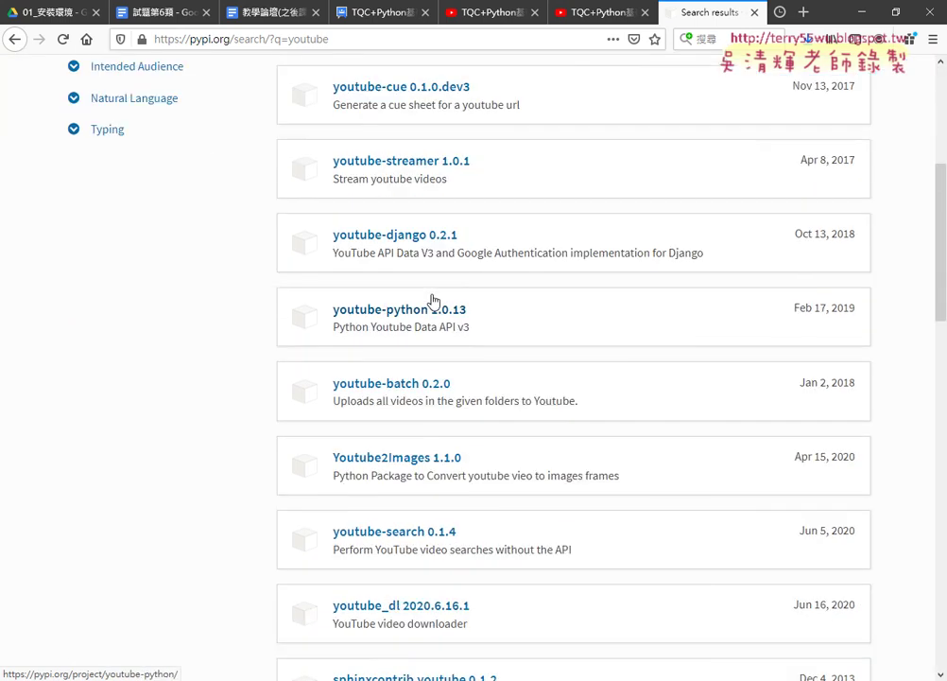
{"action": "scroll", "coordinate": [433, 301], "scroll_direction": "up", "scroll_amount": 6}
{"action": "left_click", "coordinate": [206, 88]}
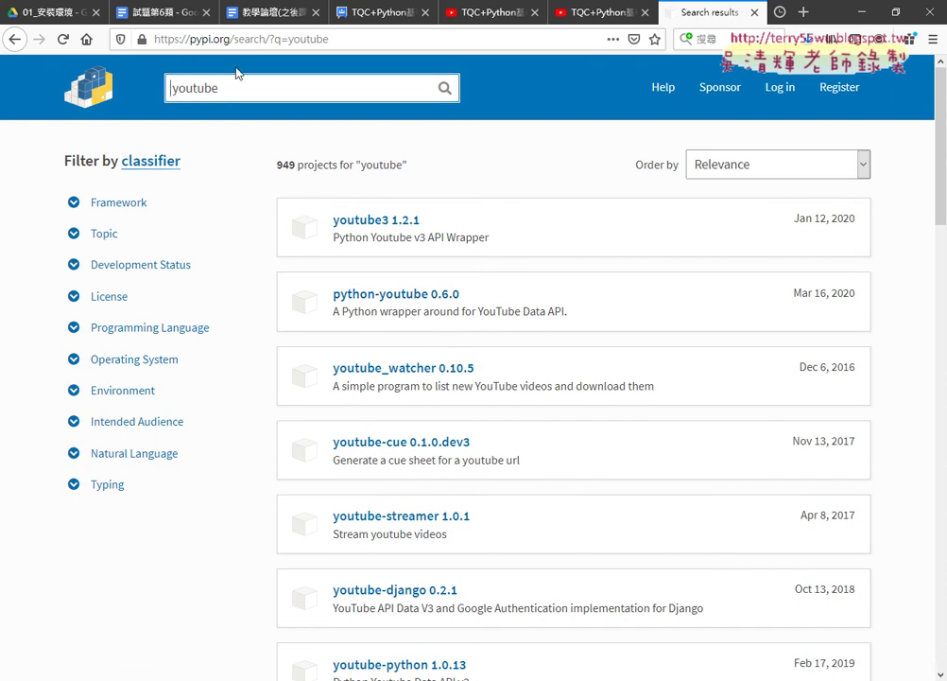
- Search PyPI for 'download youtube' and scroll through the Youtube-Download 0.61 project page
{"action": "type", "text": "d o"}
{"action": "type", "text": "wn"}
{"action": "type", "text": "load"}
{"action": "key", "text": "Return"}
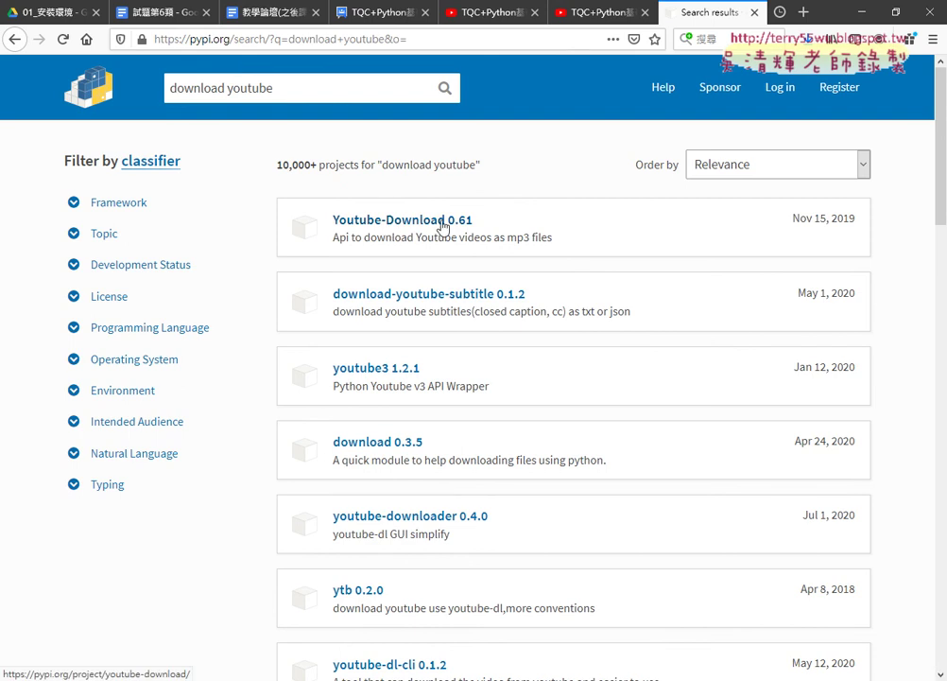
{"action": "left_click", "coordinate": [427, 224]}
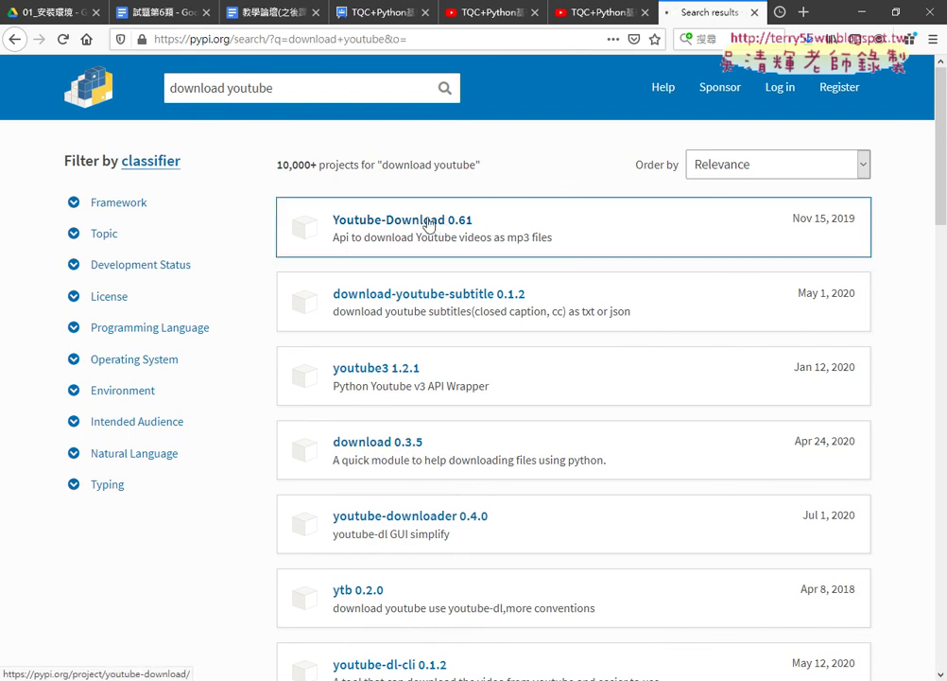
{"action": "scroll", "coordinate": [427, 224], "scroll_direction": "down", "scroll_amount": 4}
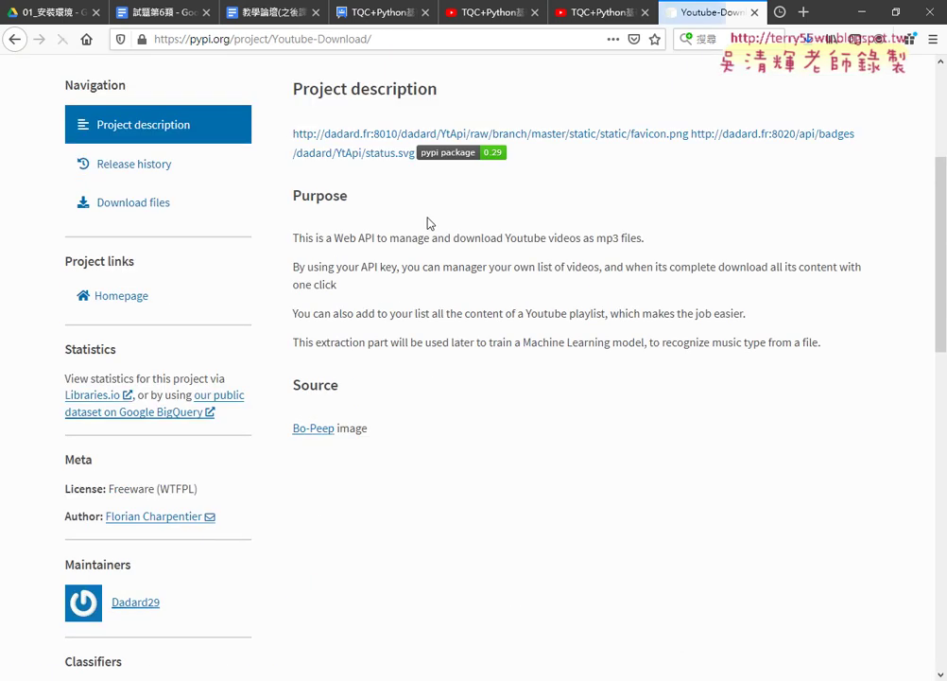
{"action": "scroll", "coordinate": [427, 224], "scroll_direction": "down", "scroll_amount": 6}
{"action": "scroll", "coordinate": [428, 224], "scroll_direction": "up", "scroll_amount": 2}
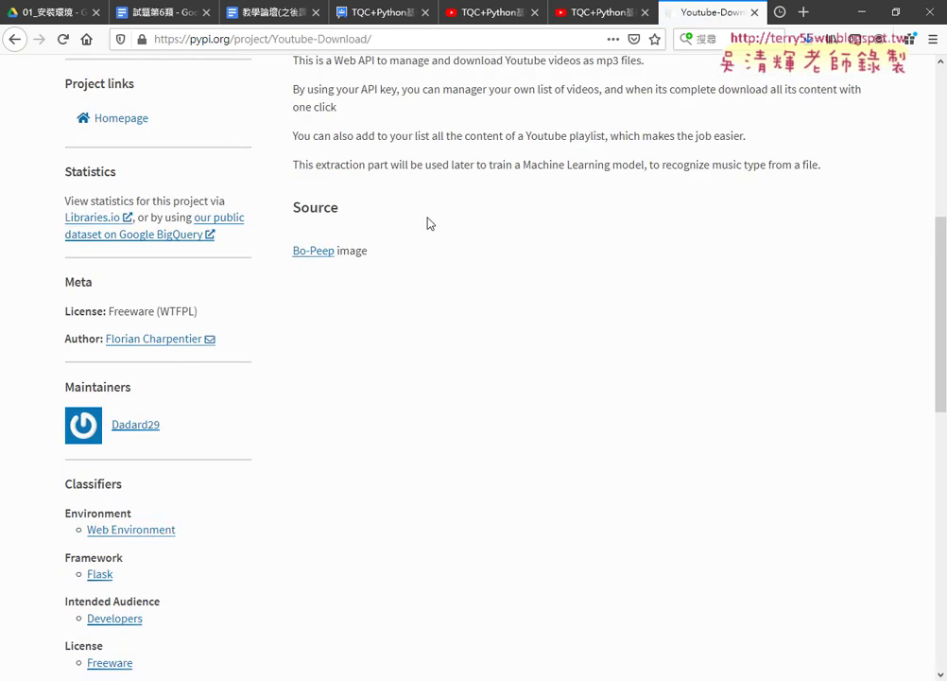
{"action": "scroll", "coordinate": [427, 224], "scroll_direction": "up", "scroll_amount": 4}
{"action": "scroll", "coordinate": [427, 224], "scroll_direction": "down", "scroll_amount": 4}
{"action": "scroll", "coordinate": [428, 224], "scroll_direction": "up", "scroll_amount": 1}
{"action": "scroll", "coordinate": [427, 224], "scroll_direction": "up", "scroll_amount": 2}
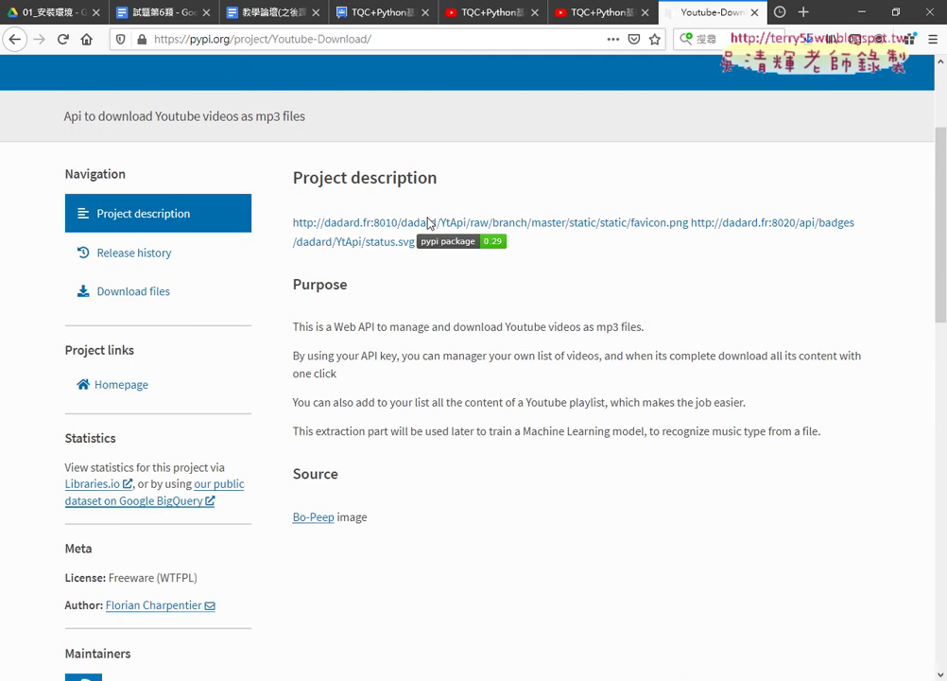
{"action": "scroll", "coordinate": [429, 224], "scroll_direction": "up", "scroll_amount": 2}
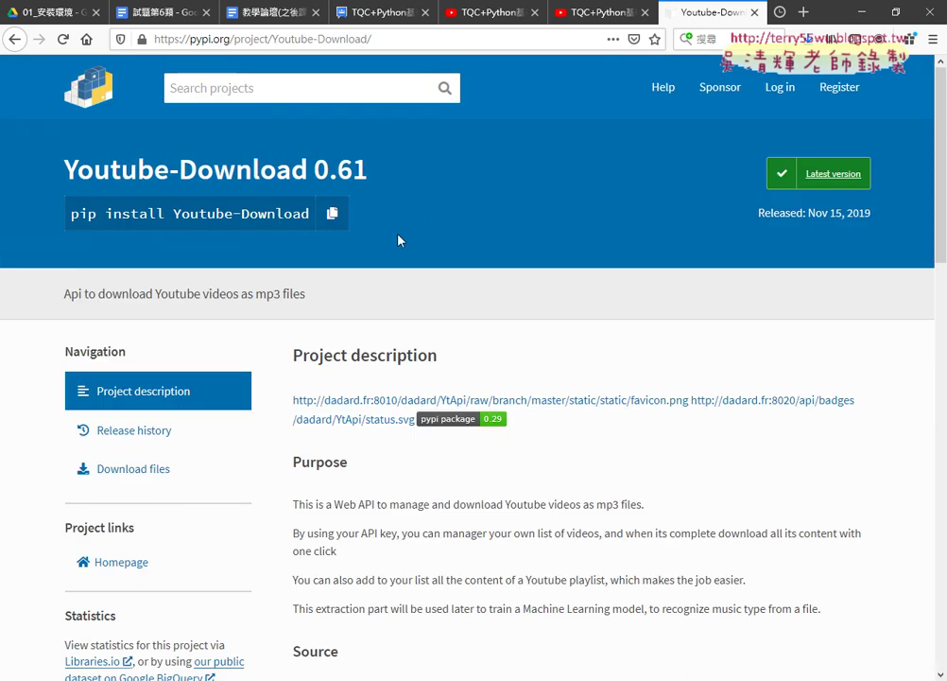
- Go back to the 'download youtube' results and scroll through the 10,000+ listed projects
{"action": "left_click", "coordinate": [12, 39]}
{"action": "scroll", "coordinate": [572, 338], "scroll_direction": "down", "scroll_amount": 2}
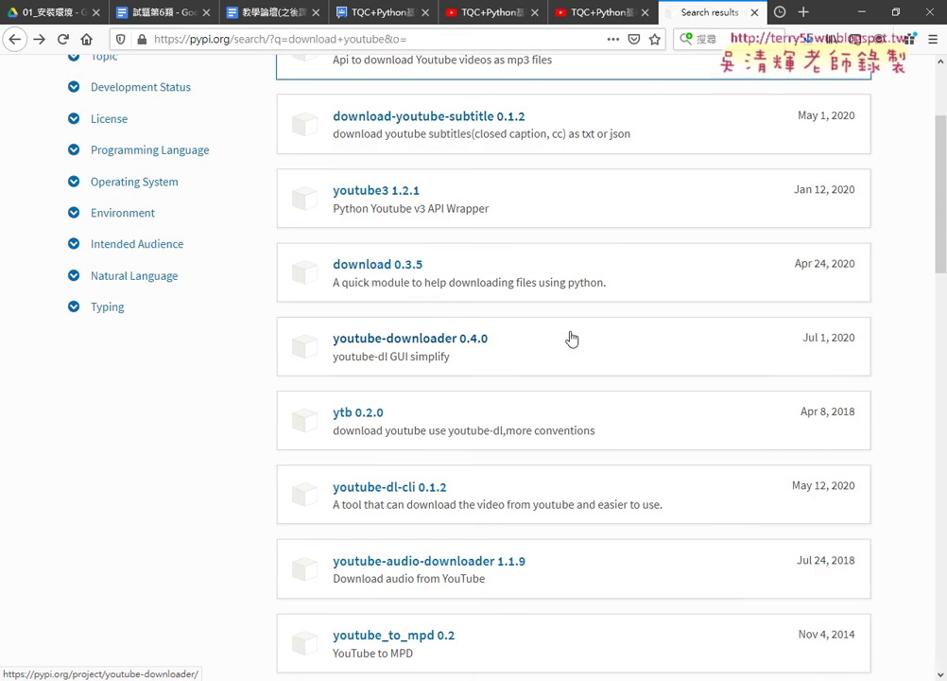
{"action": "scroll", "coordinate": [572, 339], "scroll_direction": "down", "scroll_amount": 2}
{"action": "scroll", "coordinate": [572, 338], "scroll_direction": "down", "scroll_amount": 1}
{"action": "scroll", "coordinate": [572, 338], "scroll_direction": "down", "scroll_amount": 1}
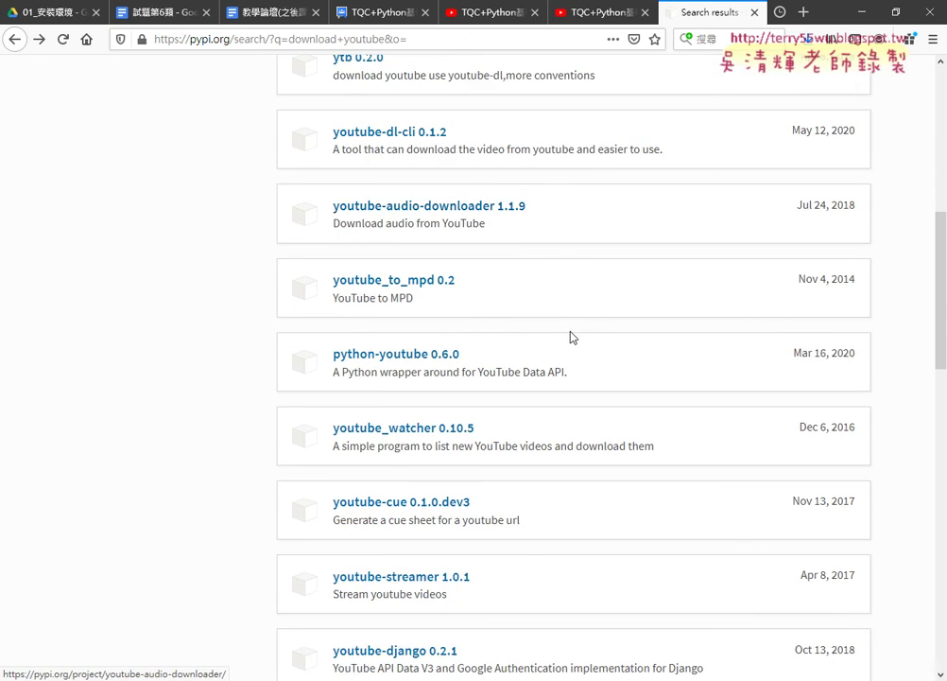
{"action": "scroll", "coordinate": [572, 338], "scroll_direction": "down", "scroll_amount": 1}
{"action": "scroll", "coordinate": [572, 338], "scroll_direction": "up", "scroll_amount": 6}
{"action": "scroll", "coordinate": [571, 338], "scroll_direction": "up", "scroll_amount": 1}
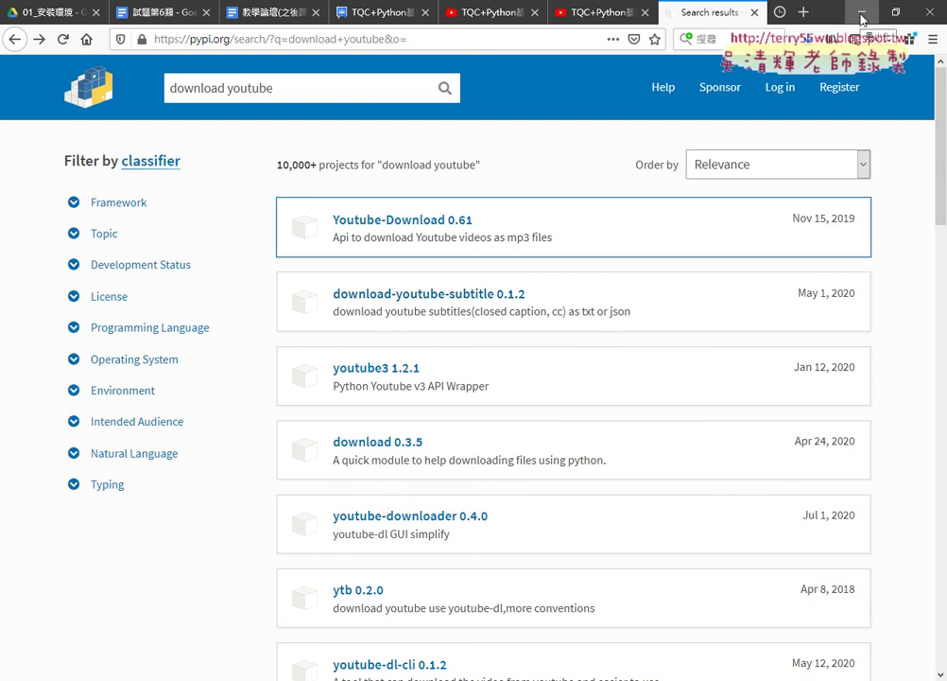
- Locate 試題第6類 in Drive's Python 3證照考試 folder, then return to its open document
{"action": "left_click", "coordinate": [156, 12]}
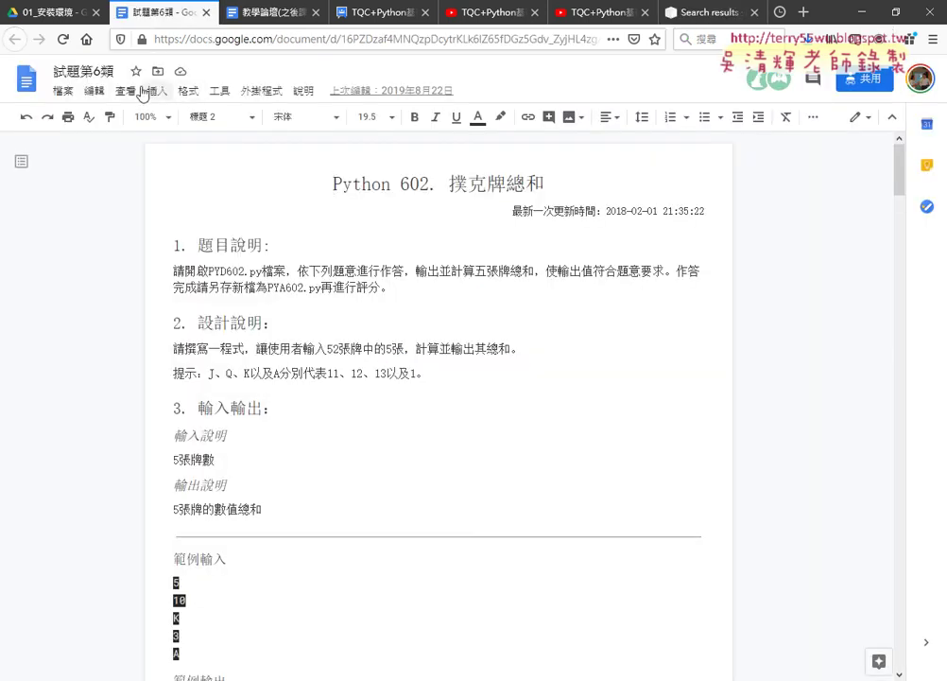
{"action": "left_click", "coordinate": [52, 15]}
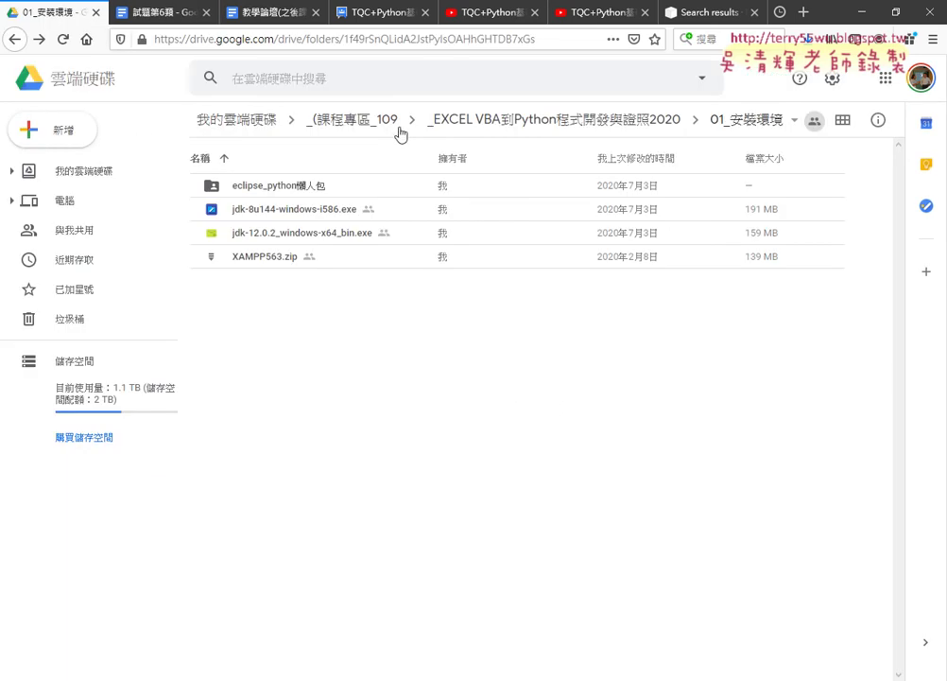
{"action": "left_click", "coordinate": [543, 120]}
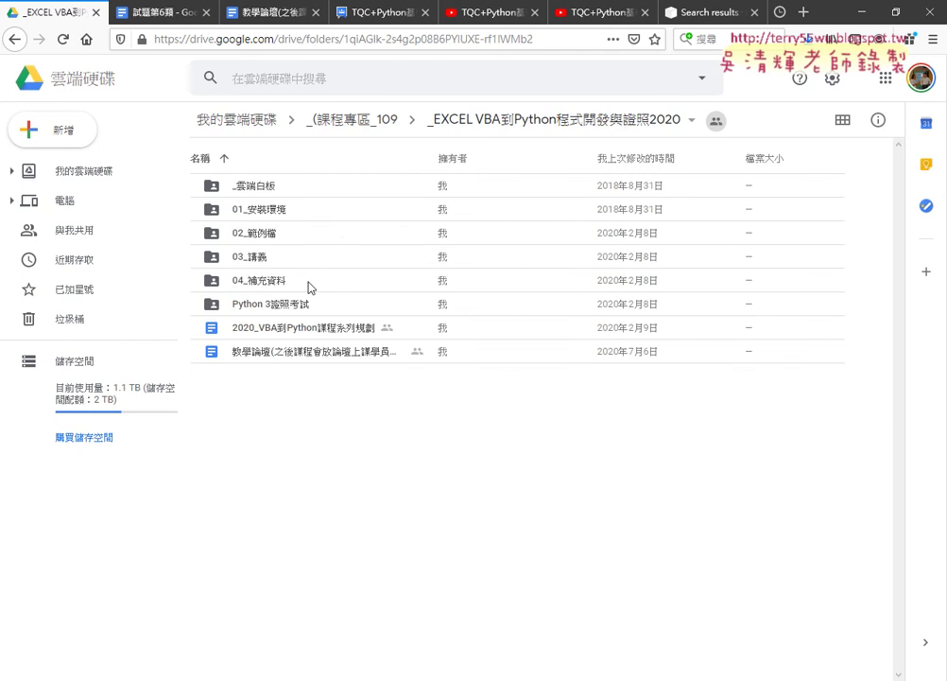
{"action": "double_click", "coordinate": [281, 305]}
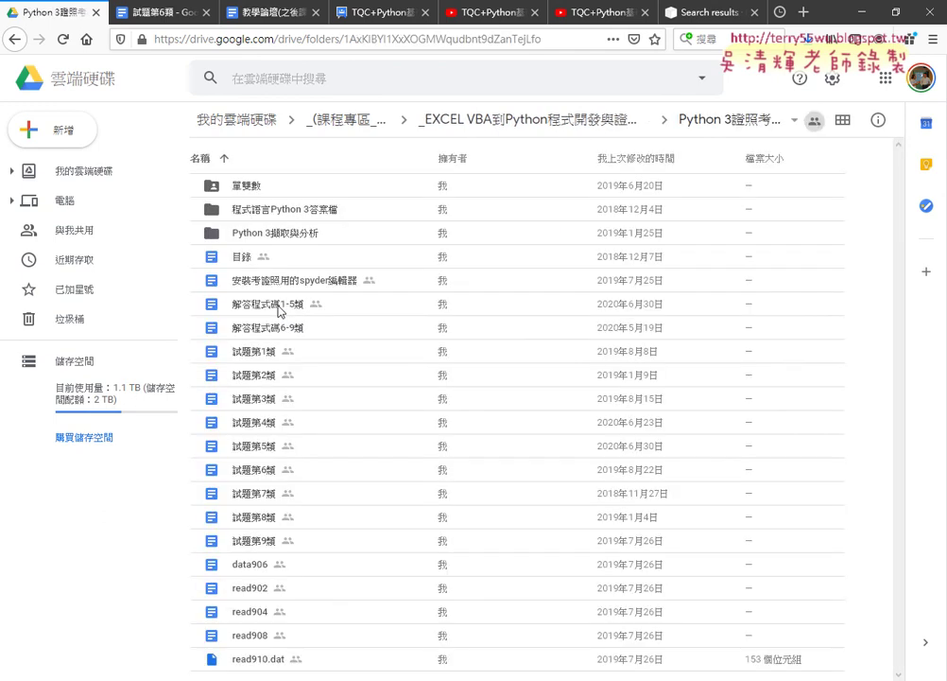
{"action": "left_click", "coordinate": [269, 472]}
{"action": "left_click", "coordinate": [158, 13]}
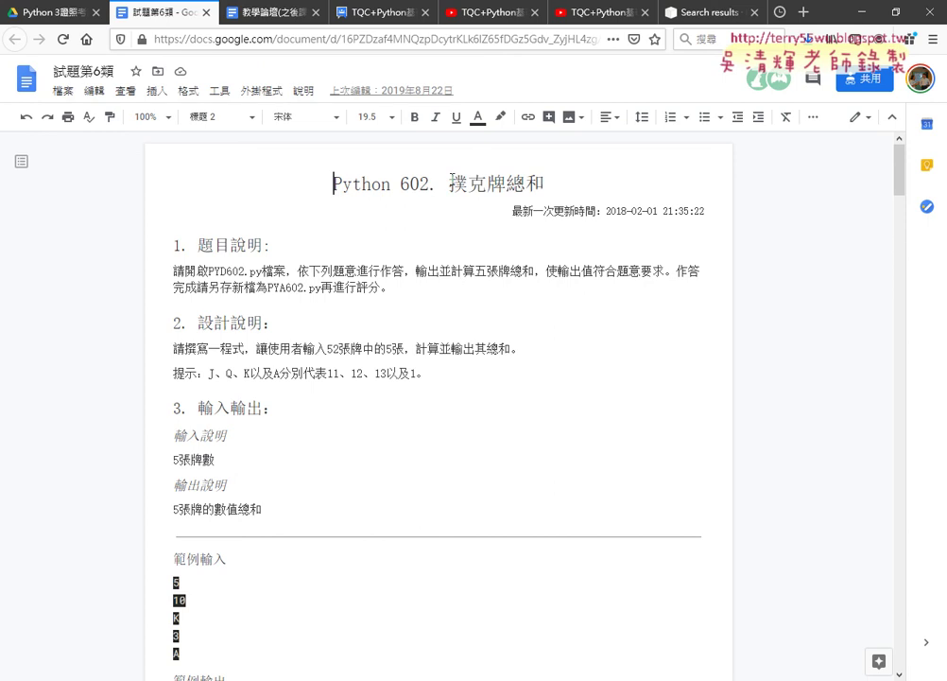
{"action": "left_click_drag", "start_coordinate": [449, 184], "coordinate": [545, 184]}
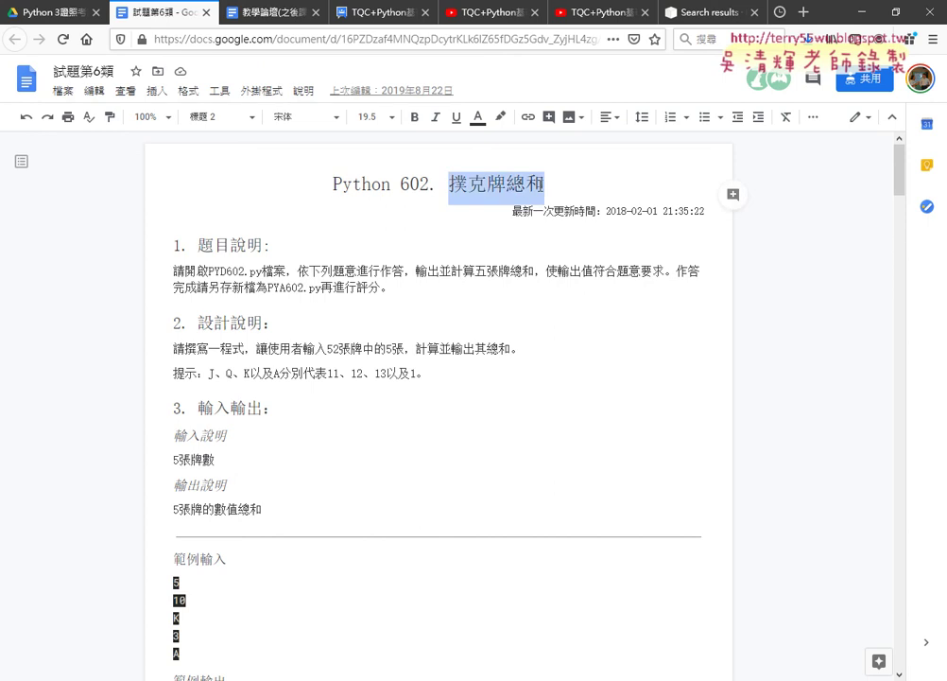
{"action": "scroll", "coordinate": [425, 147], "scroll_direction": "down", "scroll_amount": 1}
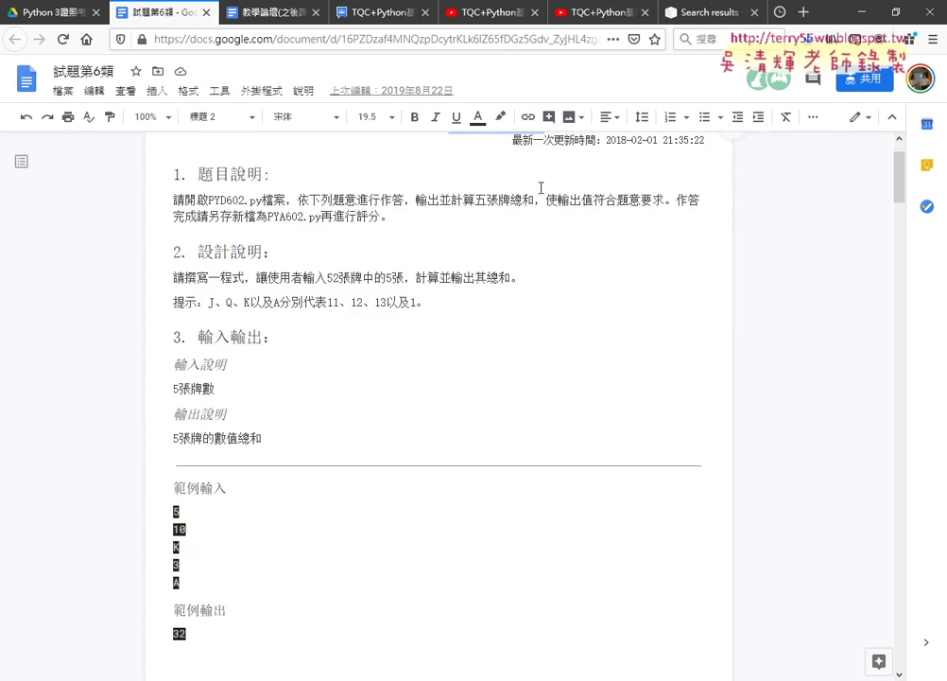
{"action": "left_click_drag", "start_coordinate": [416, 199], "coordinate": [535, 201]}
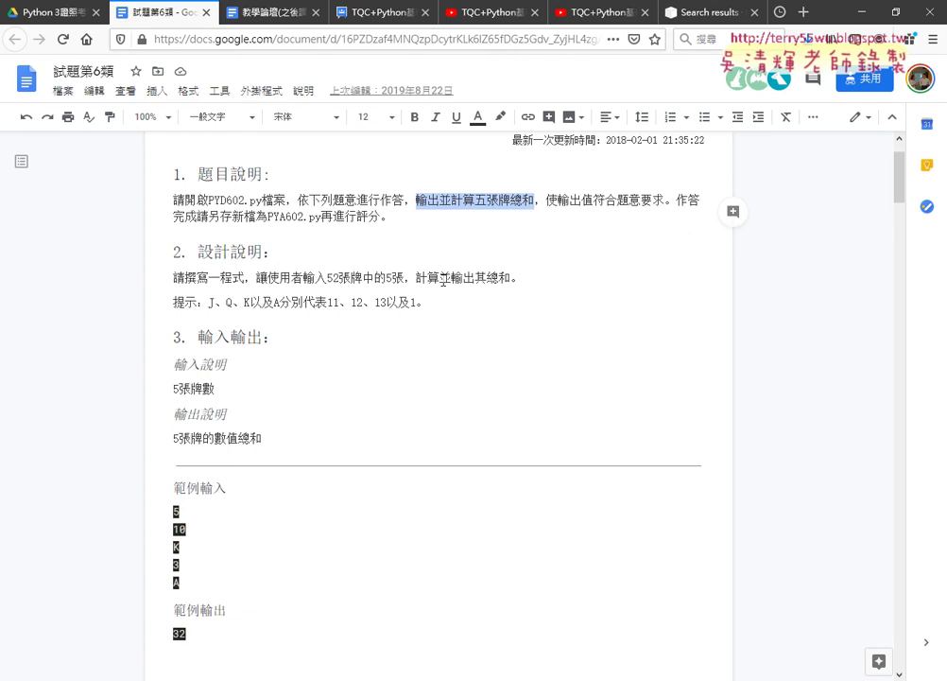
{"action": "scroll", "coordinate": [408, 280], "scroll_direction": "down", "scroll_amount": 2}
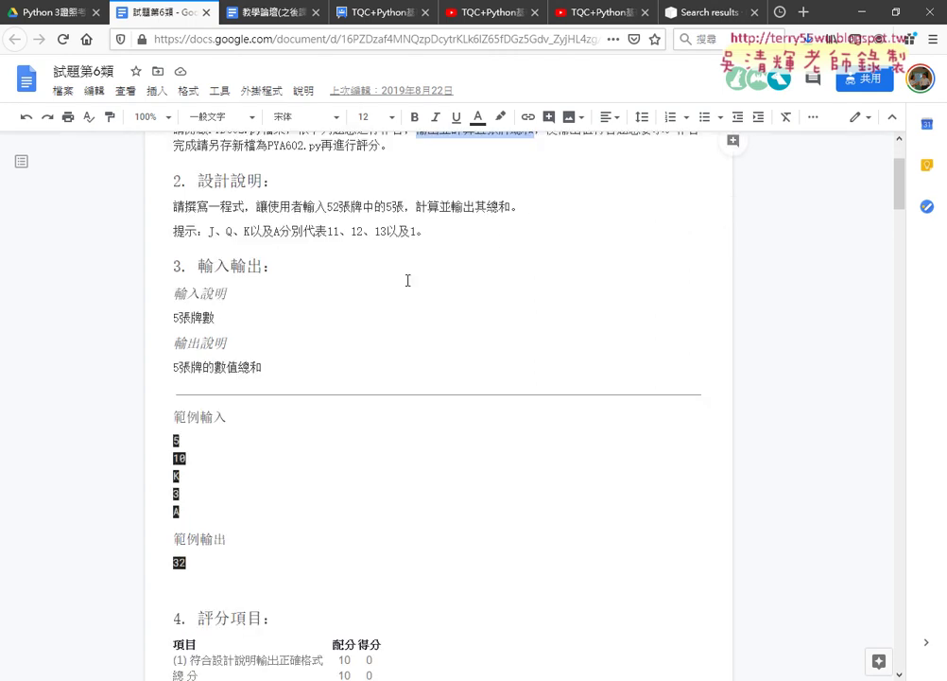
{"action": "left_click", "coordinate": [209, 230]}
{"action": "left_click_drag", "start_coordinate": [208, 230], "coordinate": [217, 228]}
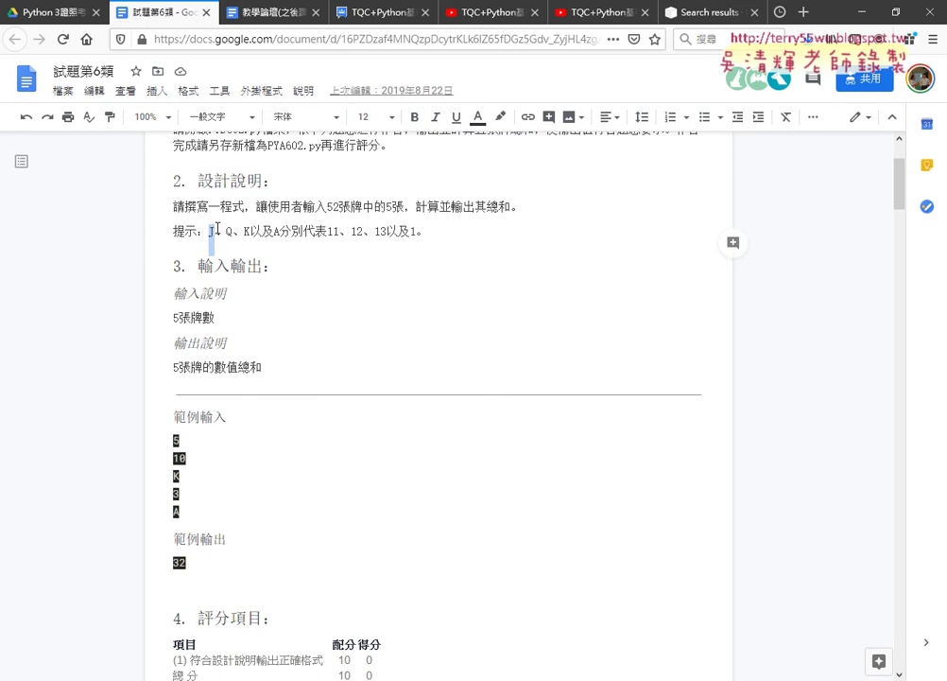
{"action": "left_click_drag", "start_coordinate": [327, 231], "coordinate": [338, 231]}
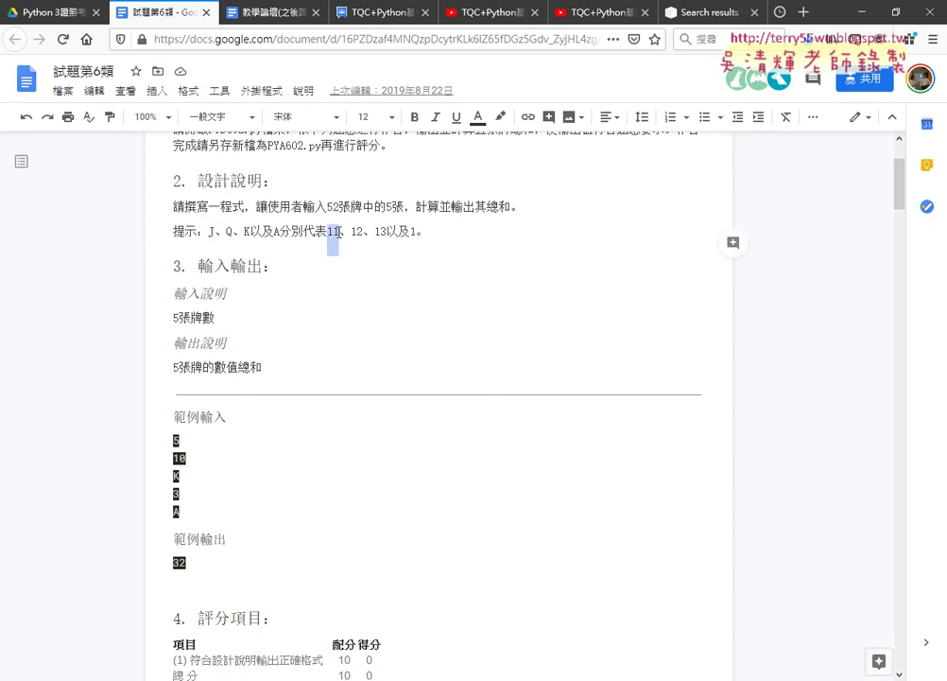
{"action": "left_click_drag", "start_coordinate": [226, 231], "coordinate": [233, 230]}
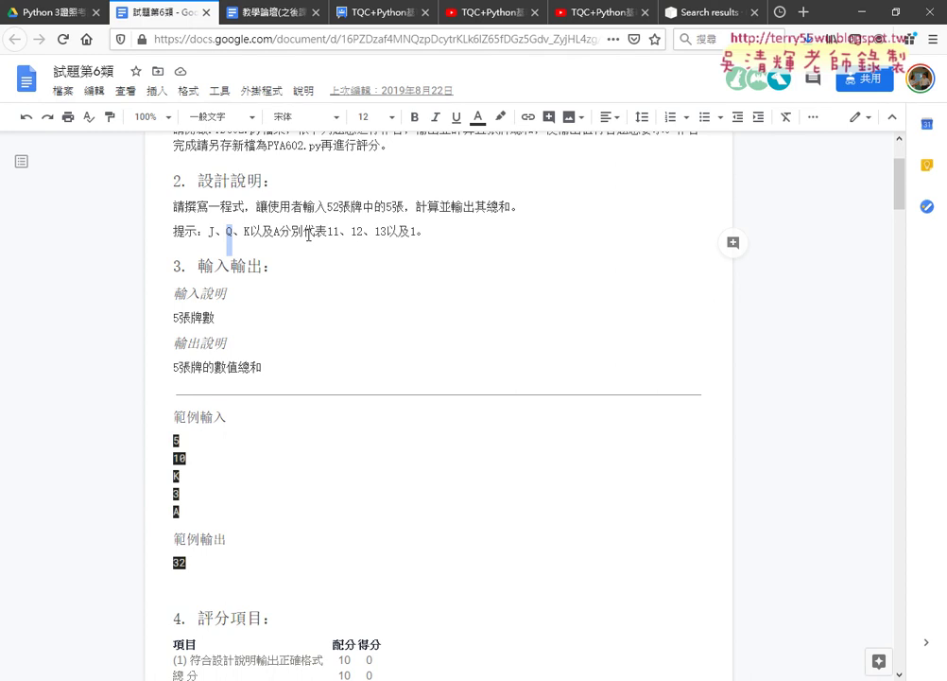
{"action": "left_click", "coordinate": [377, 233]}
{"action": "double_click", "coordinate": [377, 232]}
{"action": "left_click", "coordinate": [280, 208]}
{"action": "left_click_drag", "start_coordinate": [417, 231], "coordinate": [331, 231]}
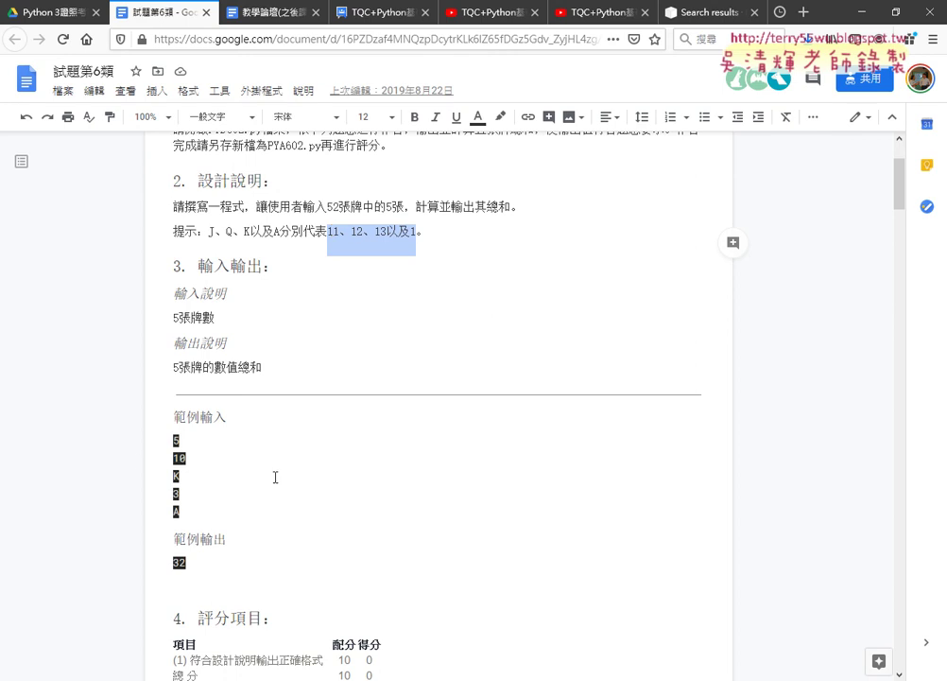
{"action": "left_click", "coordinate": [317, 444]}
{"action": "scroll", "coordinate": [227, 350], "scroll_direction": "down", "scroll_amount": 3}
{"action": "mouse_move", "coordinate": [173, 296]}
{"action": "left_mouse_down"}
{"action": "mouse_move", "coordinate": [199, 326]}
{"action": "mouse_move", "coordinate": [160, 336]}
{"action": "left_mouse_up"}
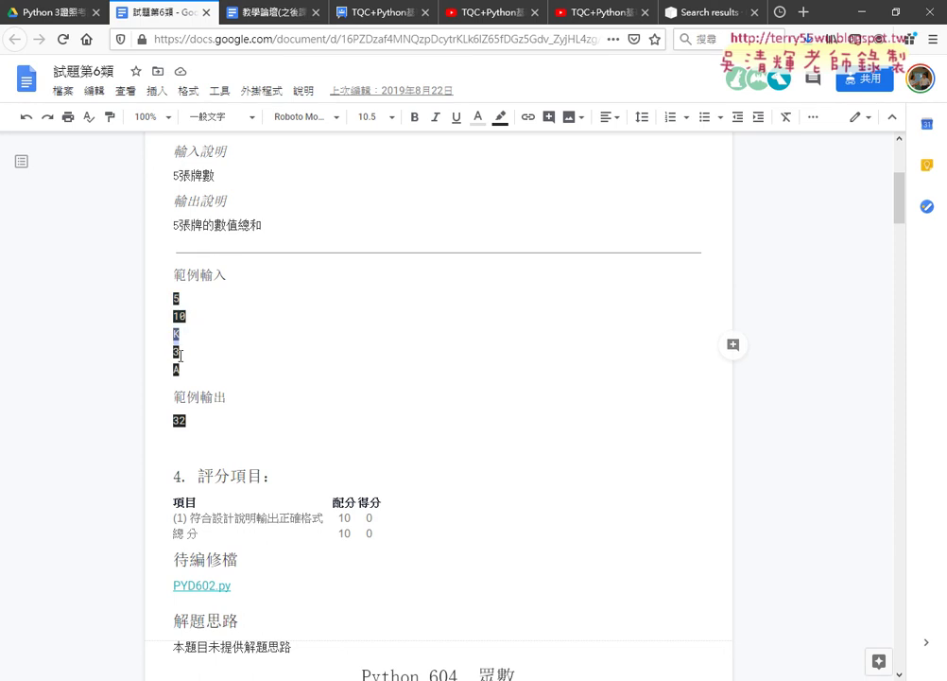
{"action": "left_click", "coordinate": [181, 370]}
{"action": "left_click_drag", "start_coordinate": [190, 423], "coordinate": [162, 422]}
{"action": "left_click_drag", "start_coordinate": [173, 295], "coordinate": [194, 370]}
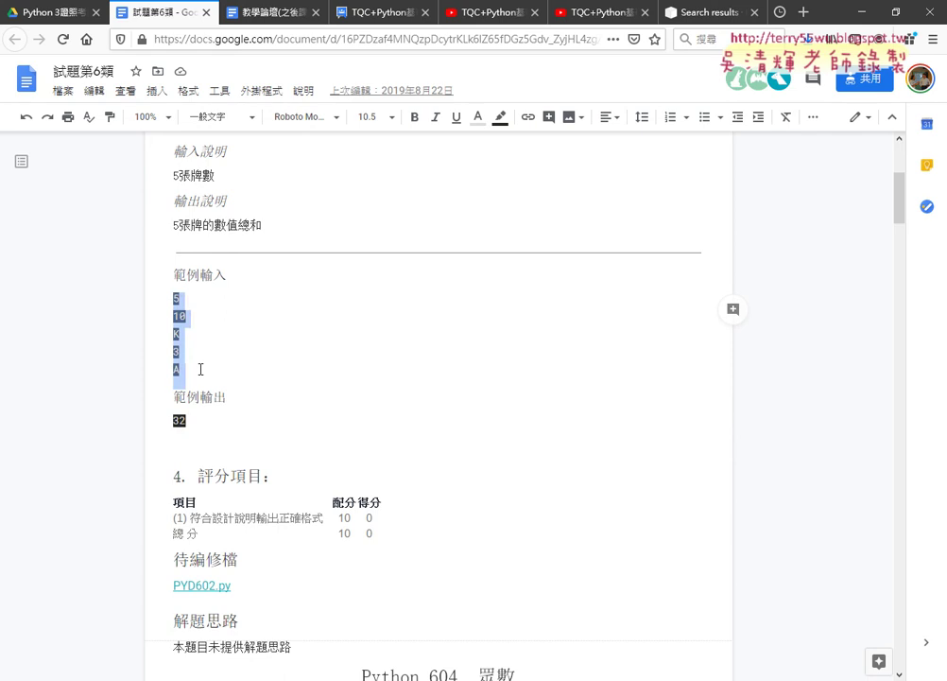
{"action": "scroll", "coordinate": [200, 369], "scroll_direction": "up", "scroll_amount": 1}
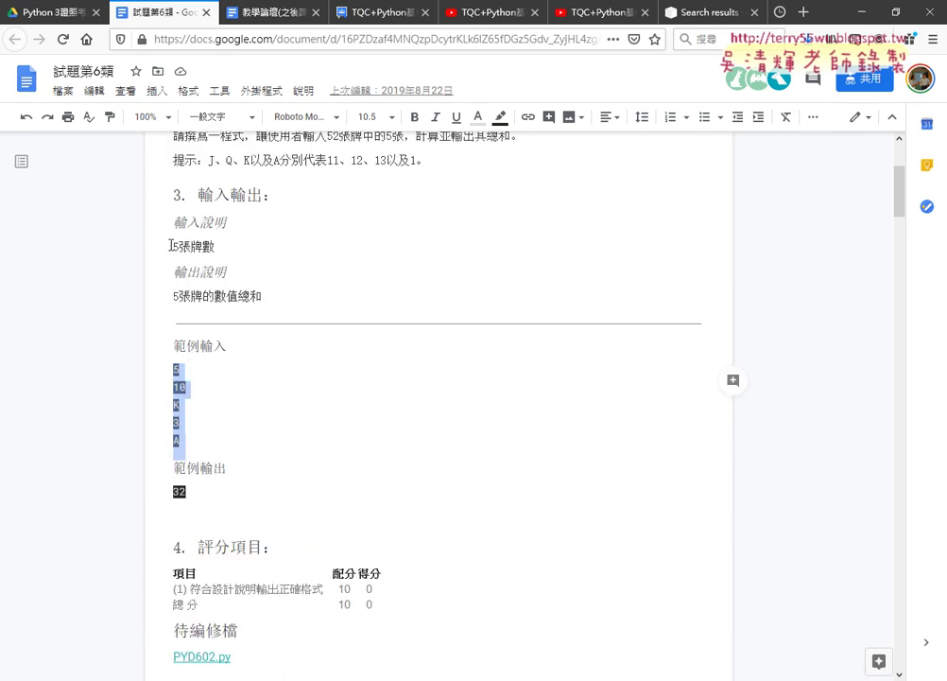
{"action": "left_click", "coordinate": [234, 223]}
{"action": "left_click_drag", "start_coordinate": [235, 253], "coordinate": [154, 246]}
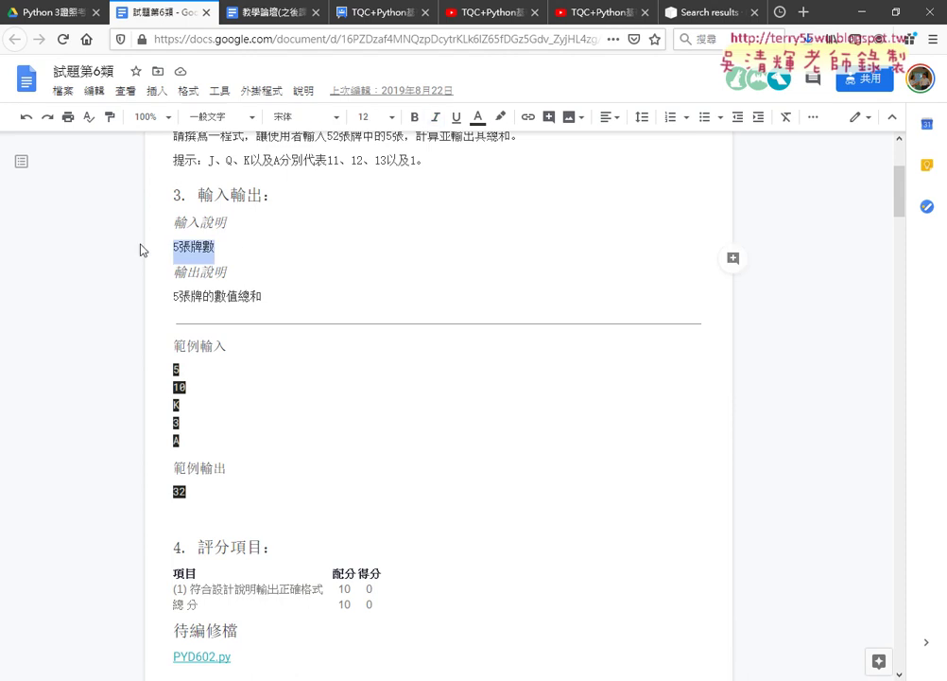